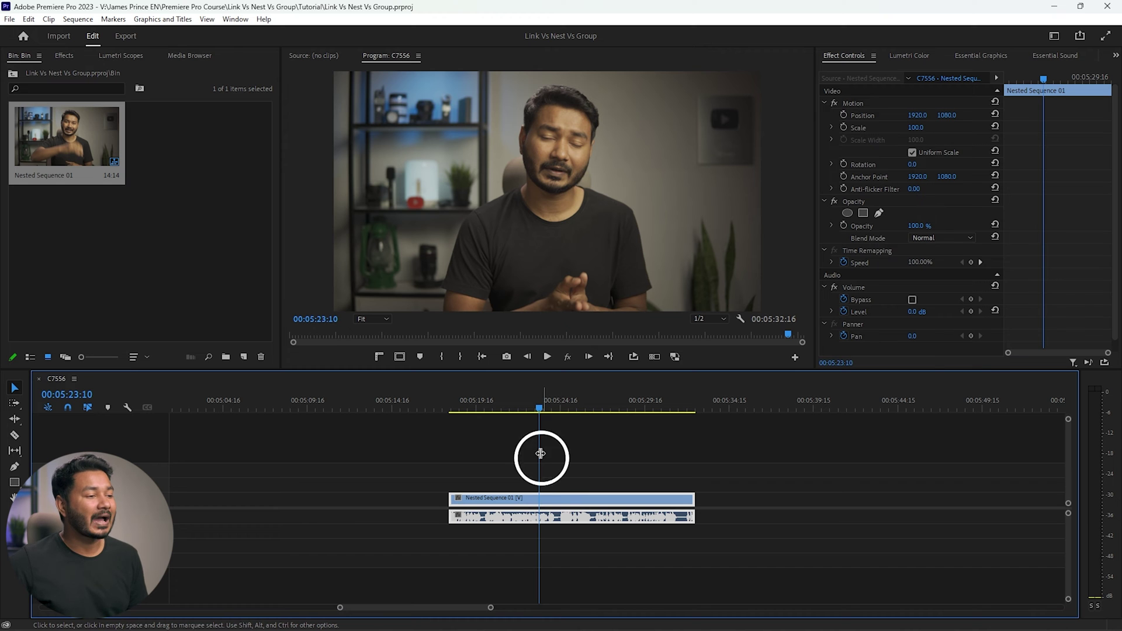
- Park the playhead at 00:05:22:15 in the talking-head clip and open the Workspaces menu
left_click(528, 408)
left_click(578, 397)
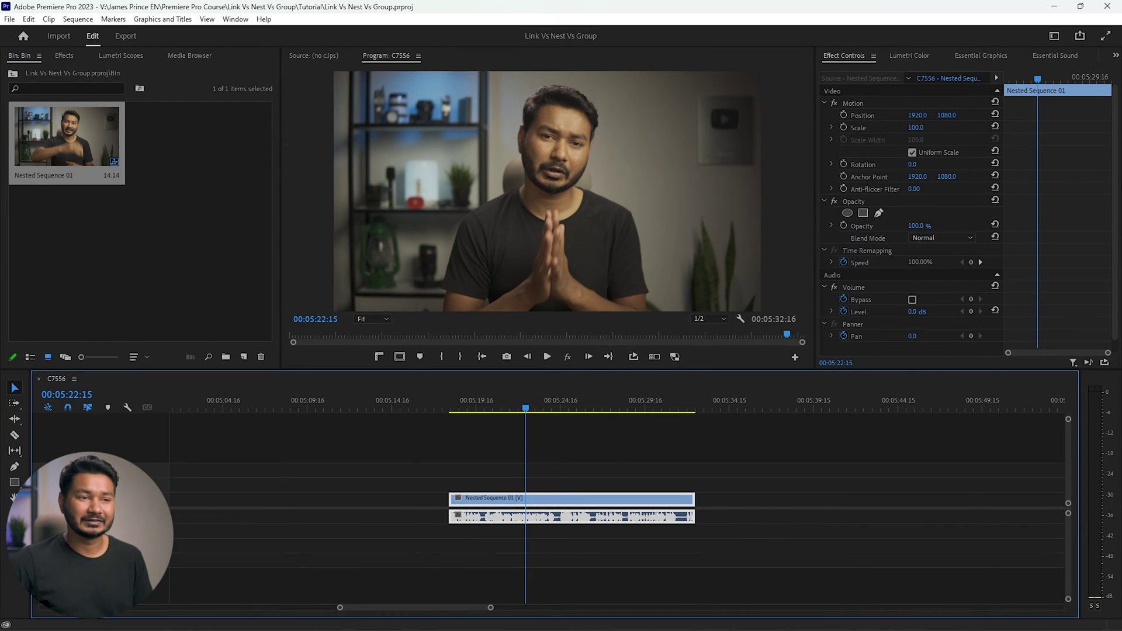
left_click(1060, 39)
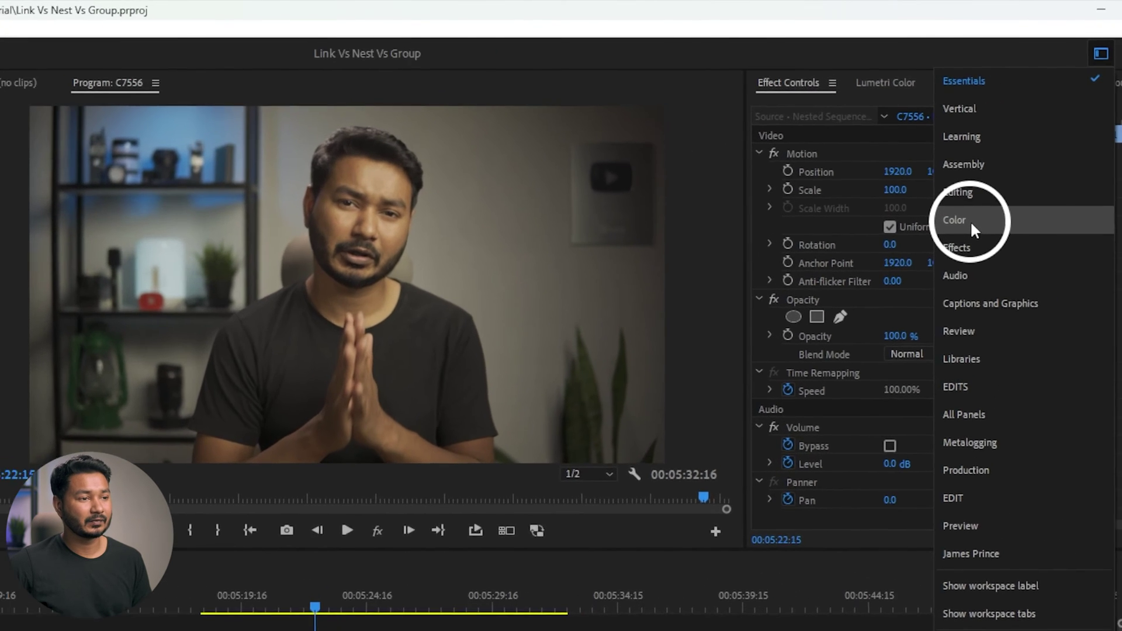
- Switch to the Color workspace and grade the clip to Temperature -8.1 and Tint 16.8
left_click(970, 220)
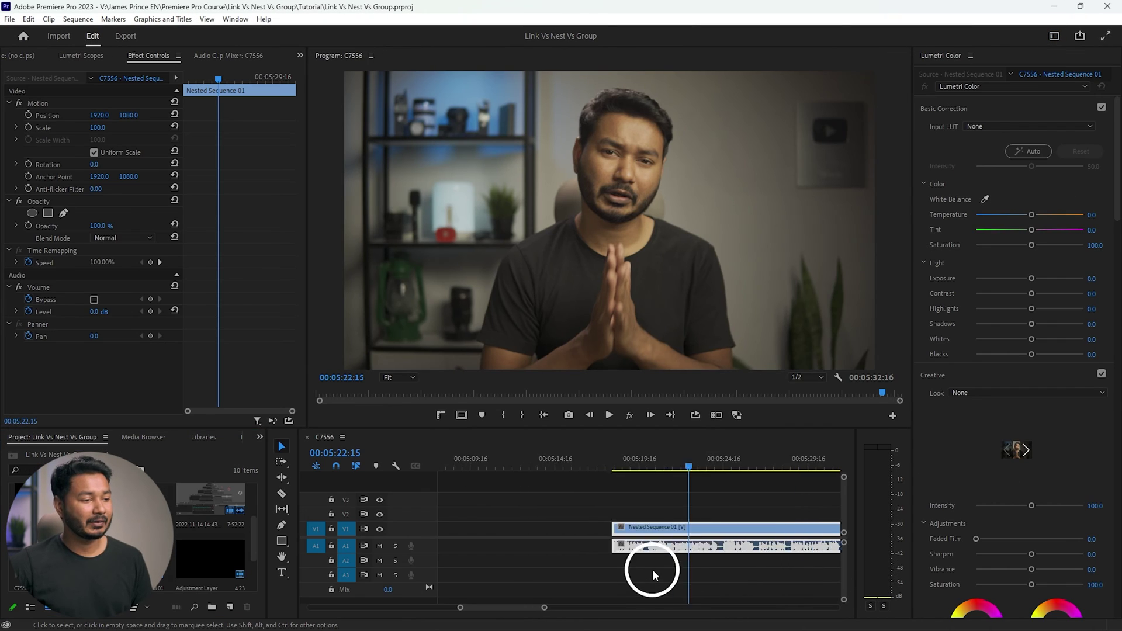
scroll(637, 538, "down", 2)
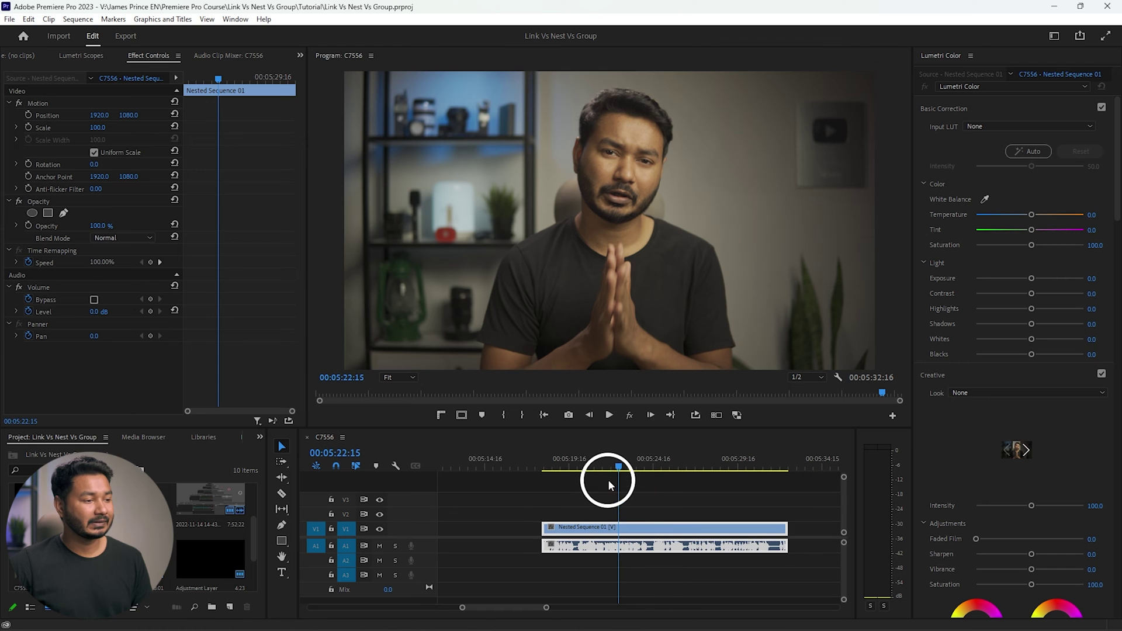
left_click(608, 464)
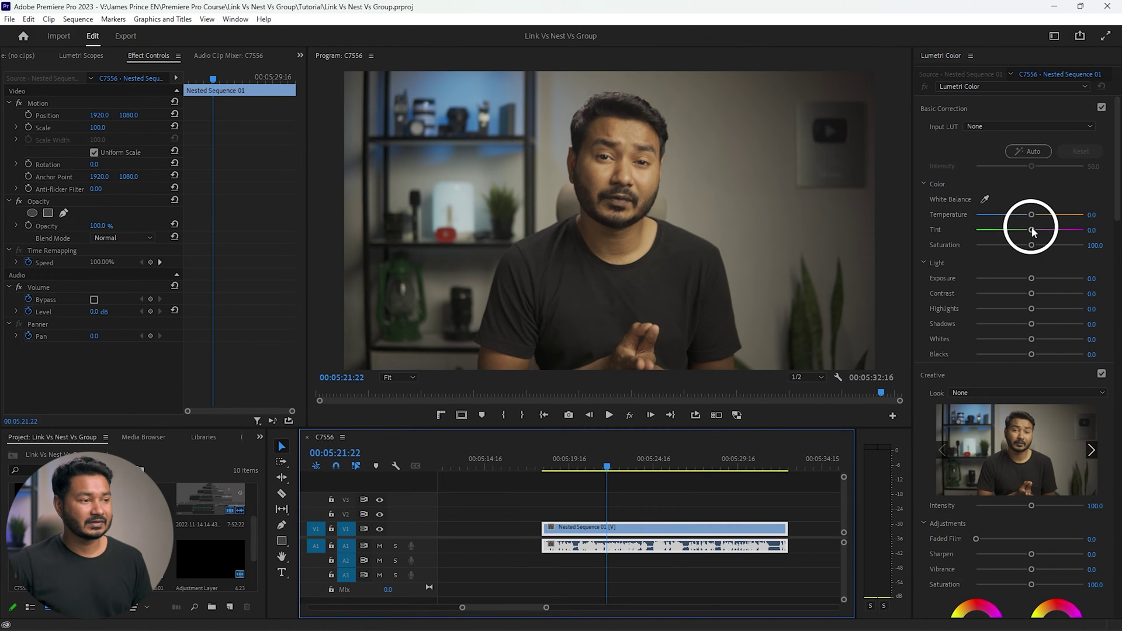
left_click_drag(1033, 230, 1025, 215)
- Show the Lumetri Scopes vectorscope and play the clip, stopping at 00:05:22:00
left_click(79, 56)
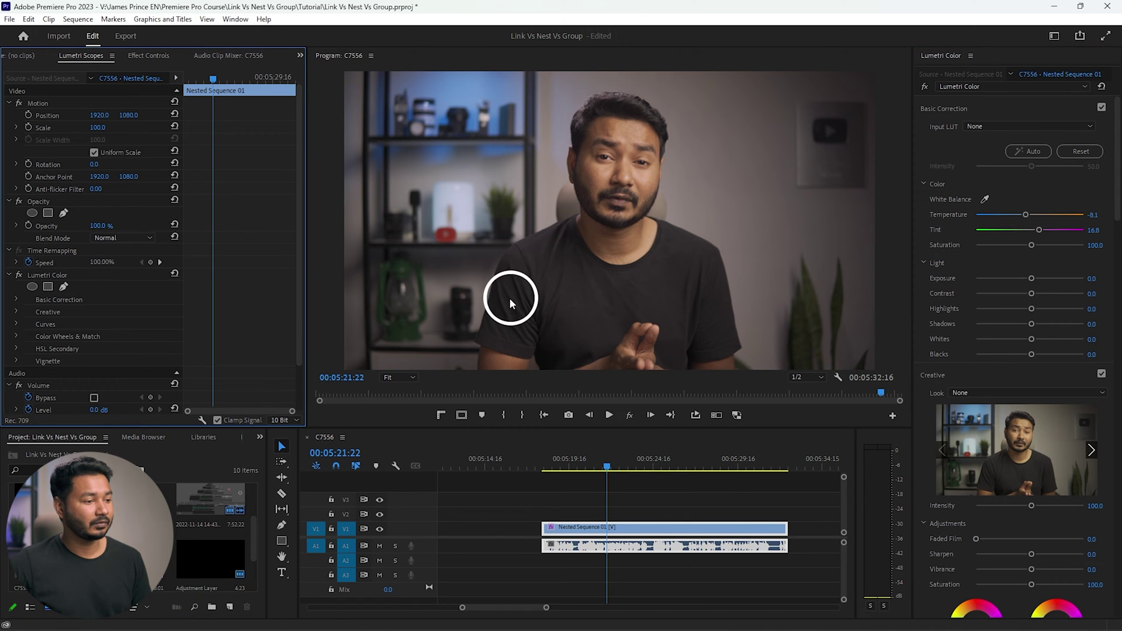
left_click(588, 471)
key("space")
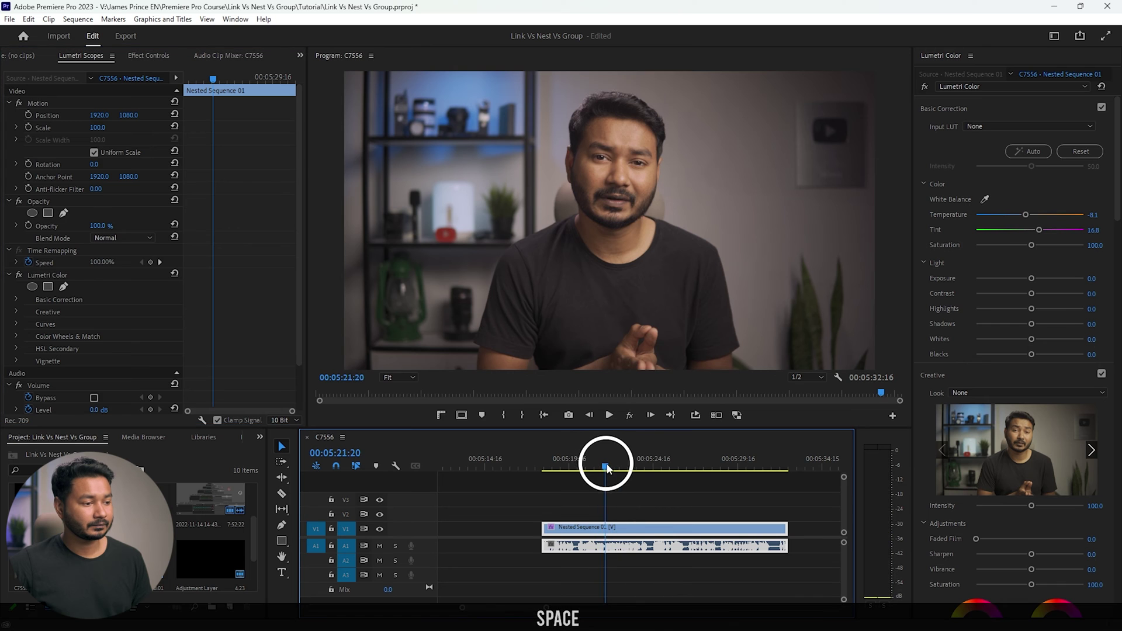
key("space")
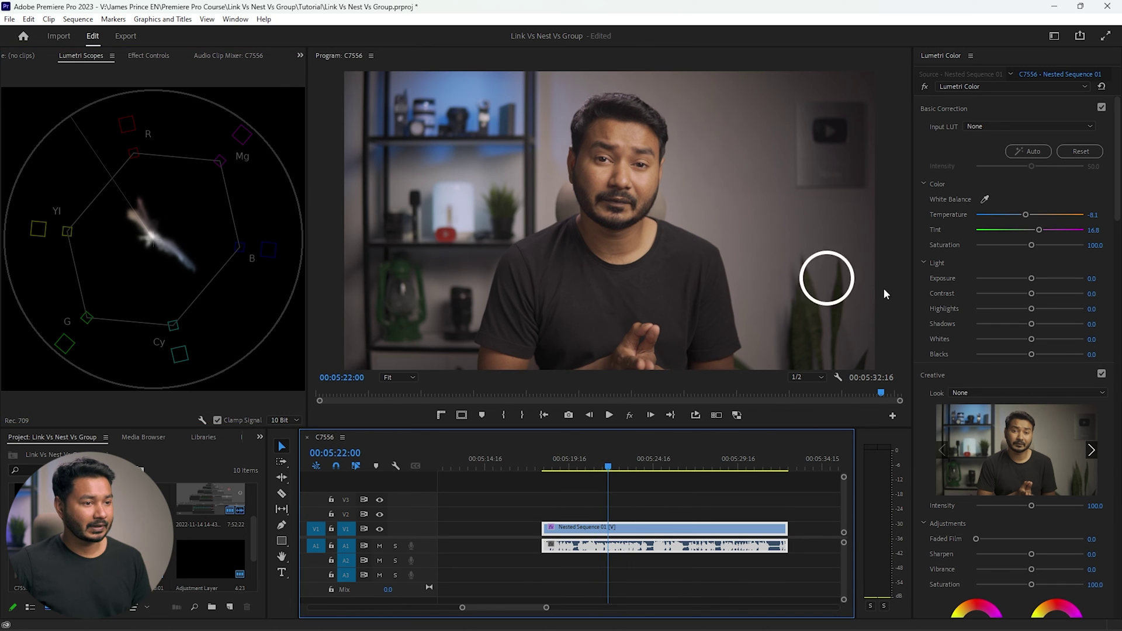
- Refine Basic Correction to Temperature -13.5, Tint 26.5, Exposure 0.2, Contrast 21.1, Highlights -9.2, Blacks -4.9
mouse_move(1037, 230)
left_mouse_down()
mouse_move(1023, 215)
mouse_move(1046, 233)
left_mouse_up()
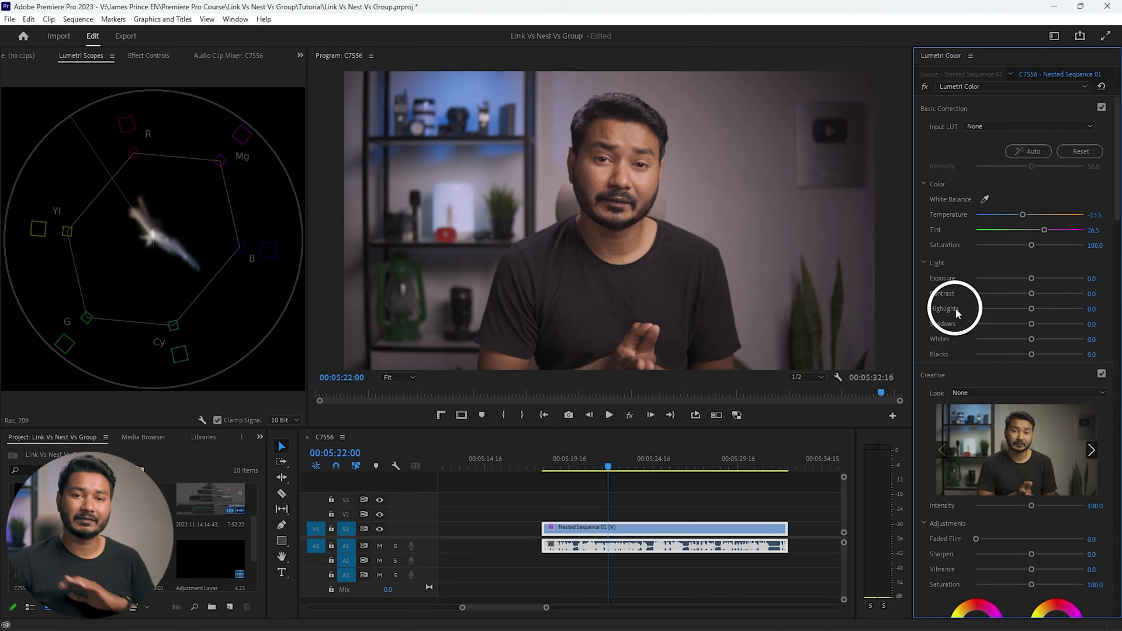
left_click_drag(1032, 354, 1028, 358)
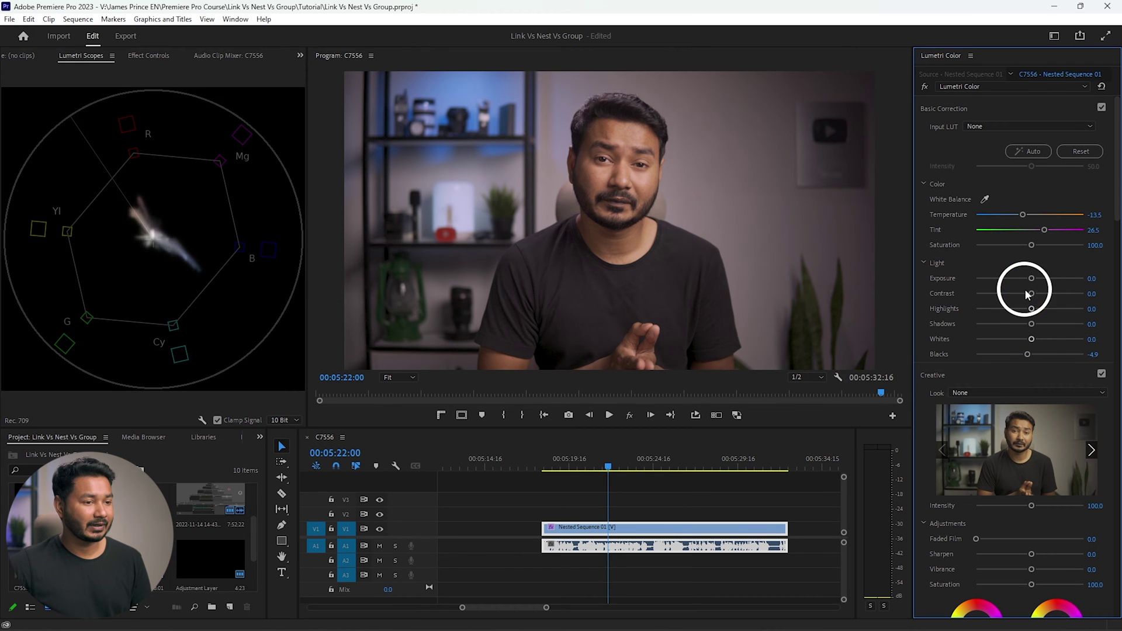
mouse_move(1032, 293)
left_mouse_down()
mouse_move(1045, 297)
mouse_move(1036, 279)
left_mouse_up()
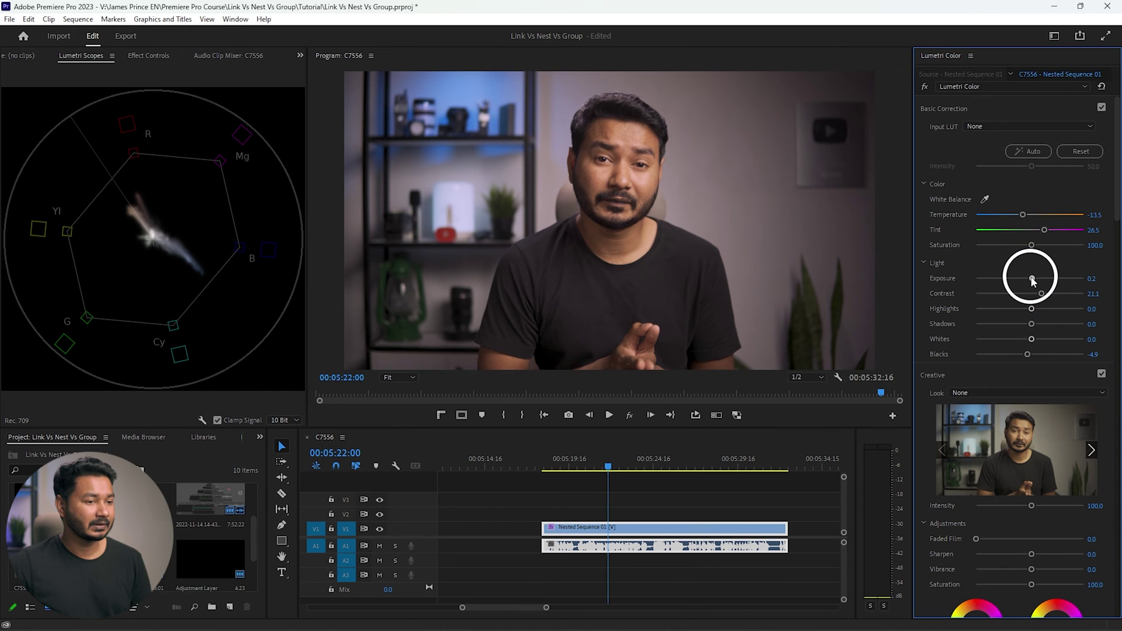
left_click_drag(1032, 309, 1025, 311)
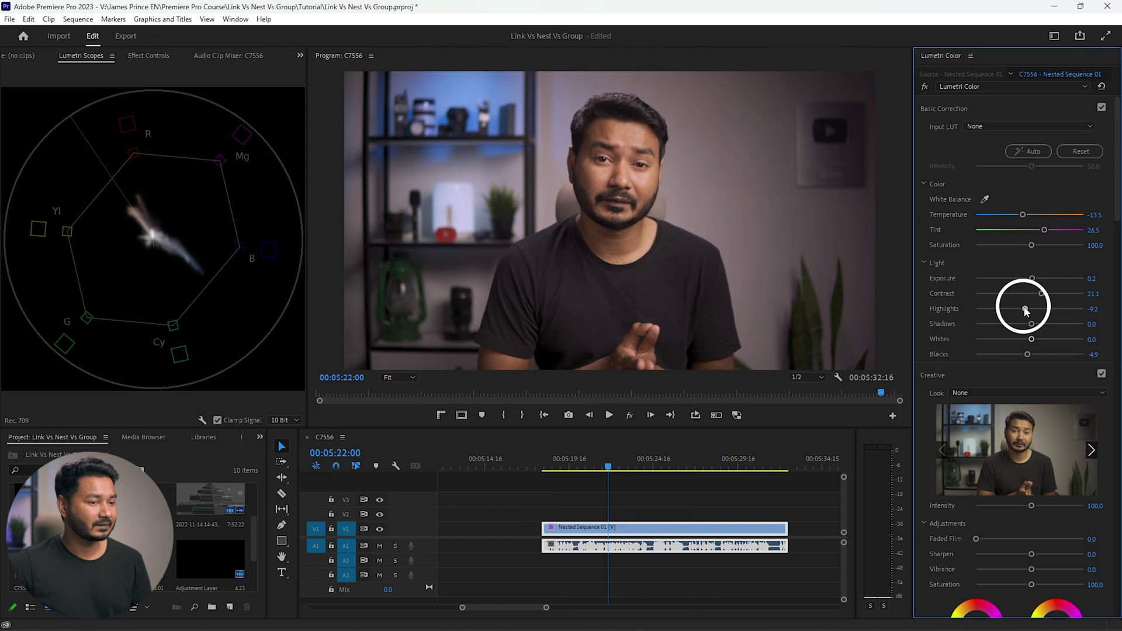
- Raise Sharpen to 21.1 in the Creative section
scroll(967, 410, "down", 2)
left_click_drag(1032, 486, 1042, 485)
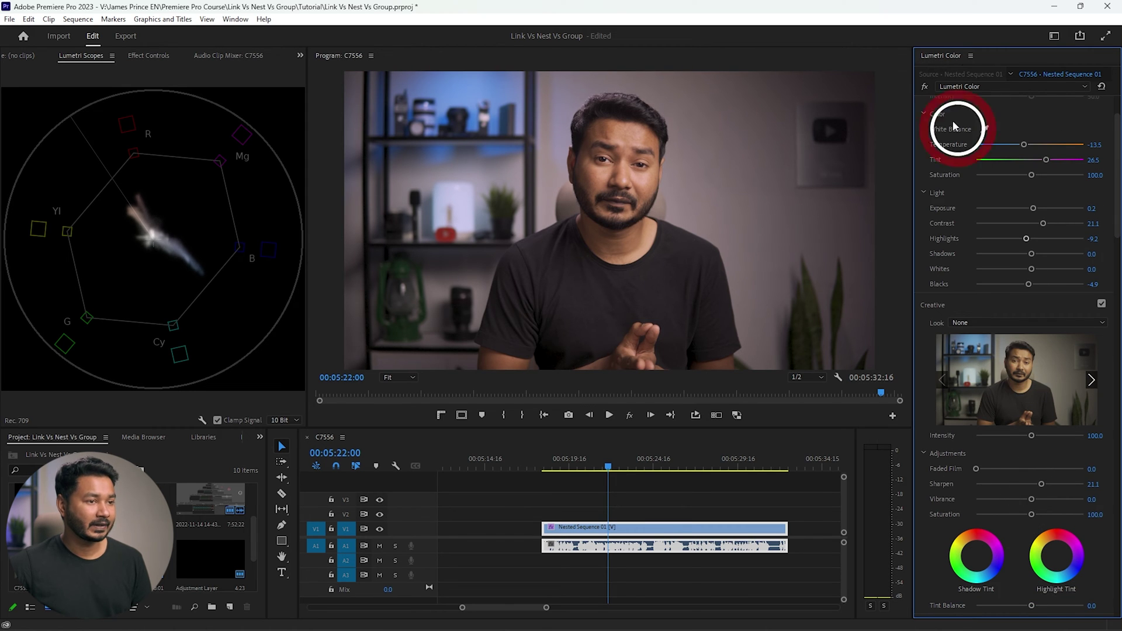
left_click(965, 87)
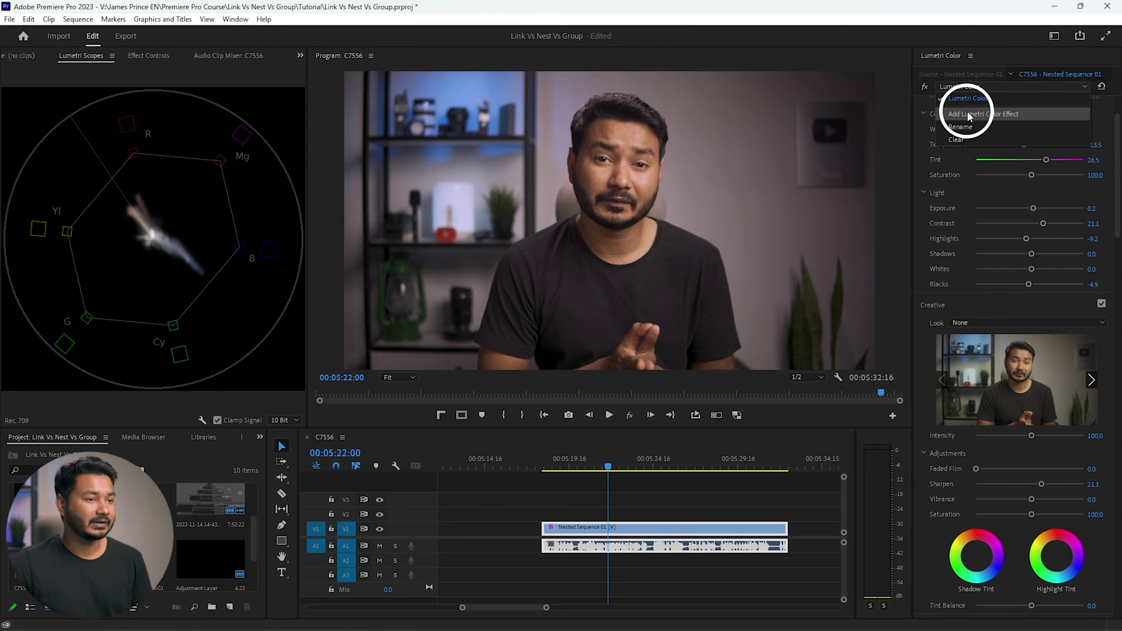
- Add a second Lumetri Color effect and sample the face's skin tones into its HSL Secondary key
left_click(968, 115)
scroll(956, 339, "down", 8)
scroll(958, 362, "down", 15)
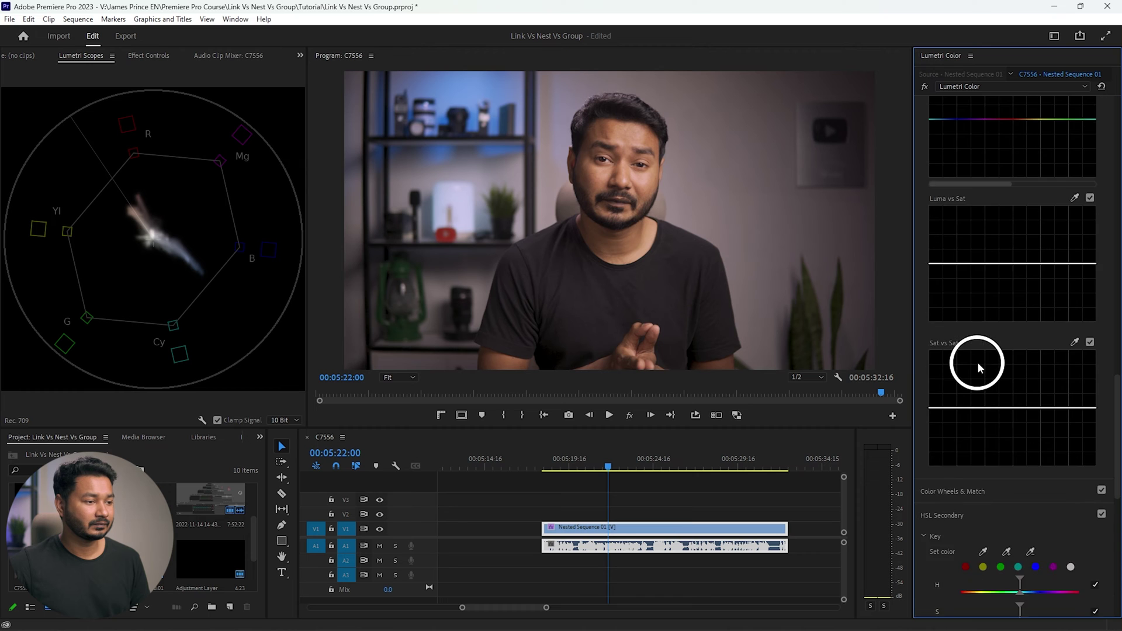
scroll(980, 368, "down", 5)
left_click(1006, 365)
mouse_move(639, 130)
left_mouse_down()
mouse_move(631, 164)
mouse_move(590, 175)
left_mouse_up()
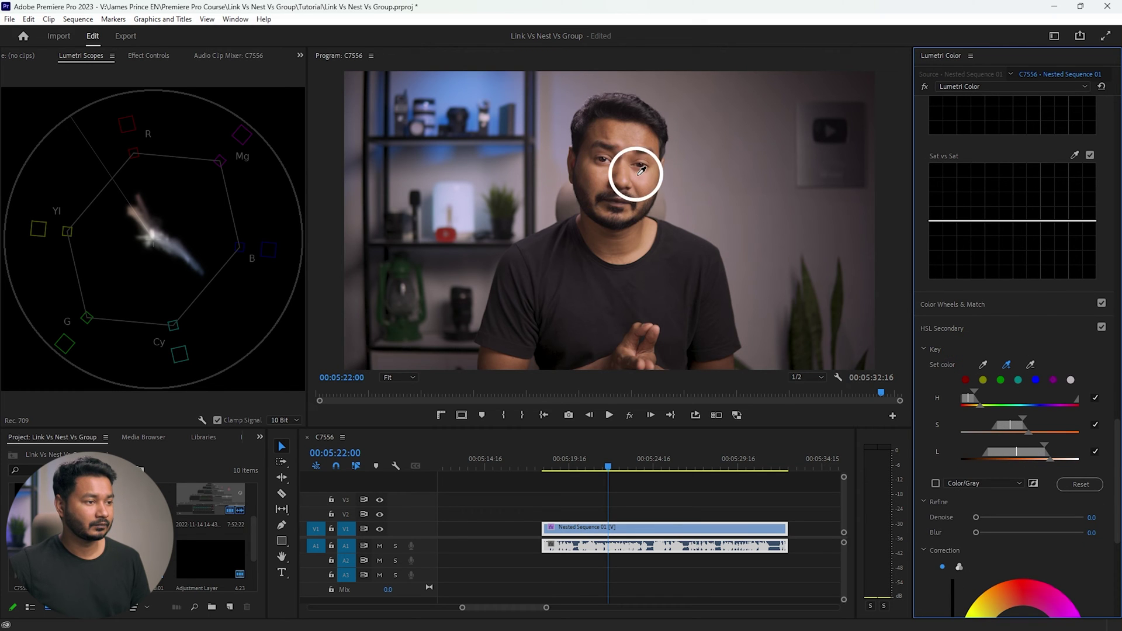
- Preview the key as Color/Gray and add the chin and hands skin tones to it
scroll(935, 446, "down", 3)
left_click(936, 403)
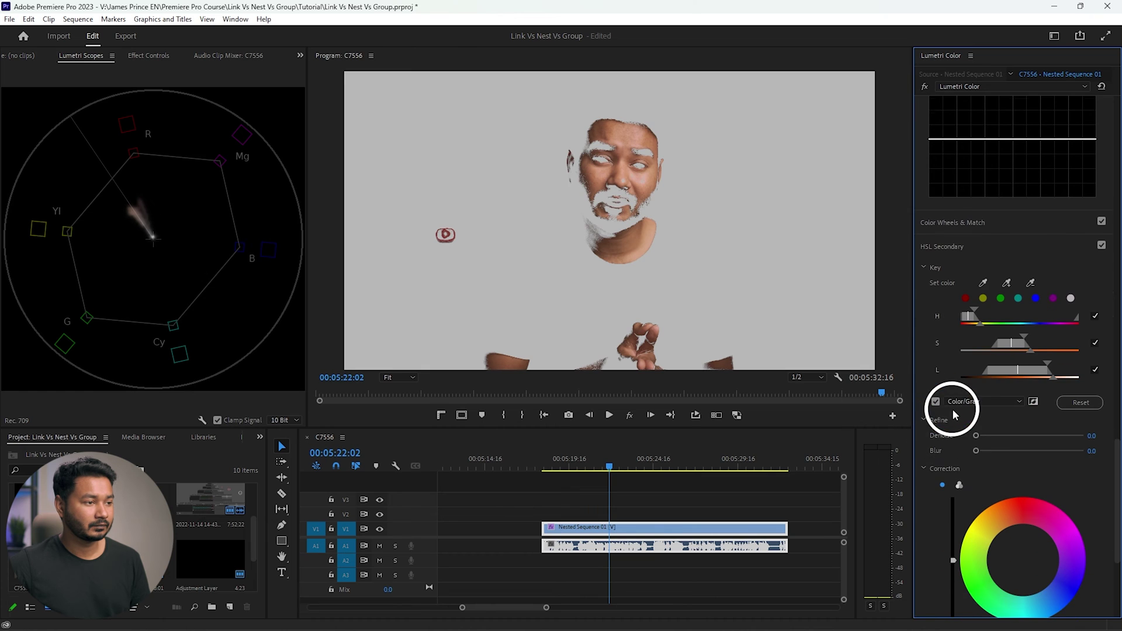
scroll(976, 374, "down", 1)
left_click_drag(1012, 256, 618, 235)
left_click_drag(1006, 250, 630, 366)
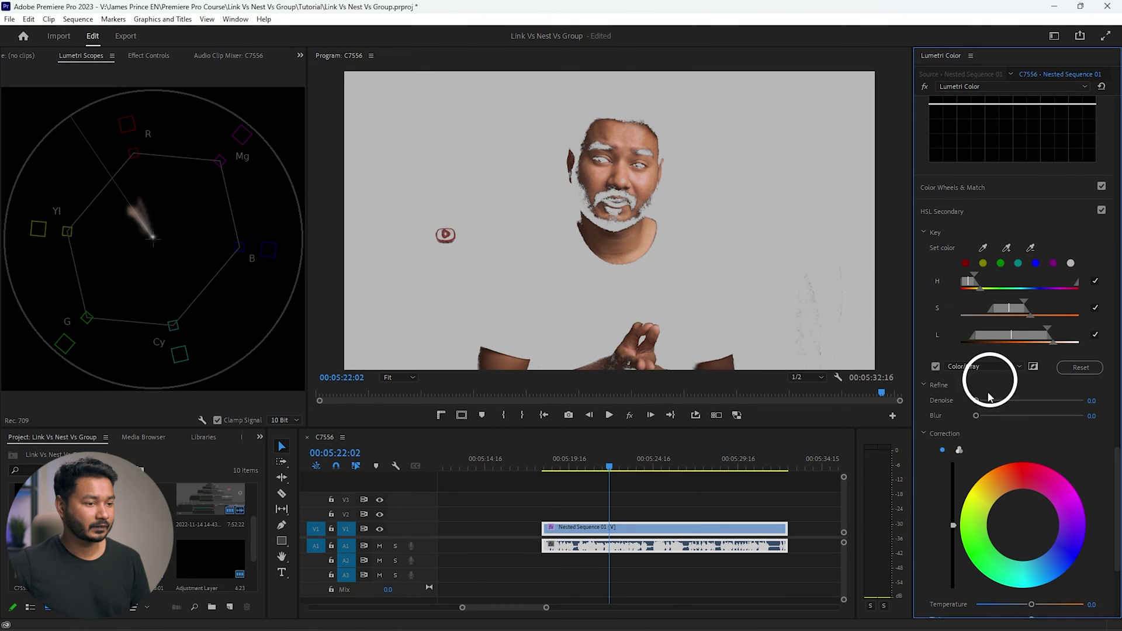
- Soften the key with Blur 8.8 and Denoise 10.8, then return the picture to full colour
mouse_move(978, 417)
left_mouse_down()
mouse_move(1009, 419)
mouse_move(989, 404)
left_mouse_up()
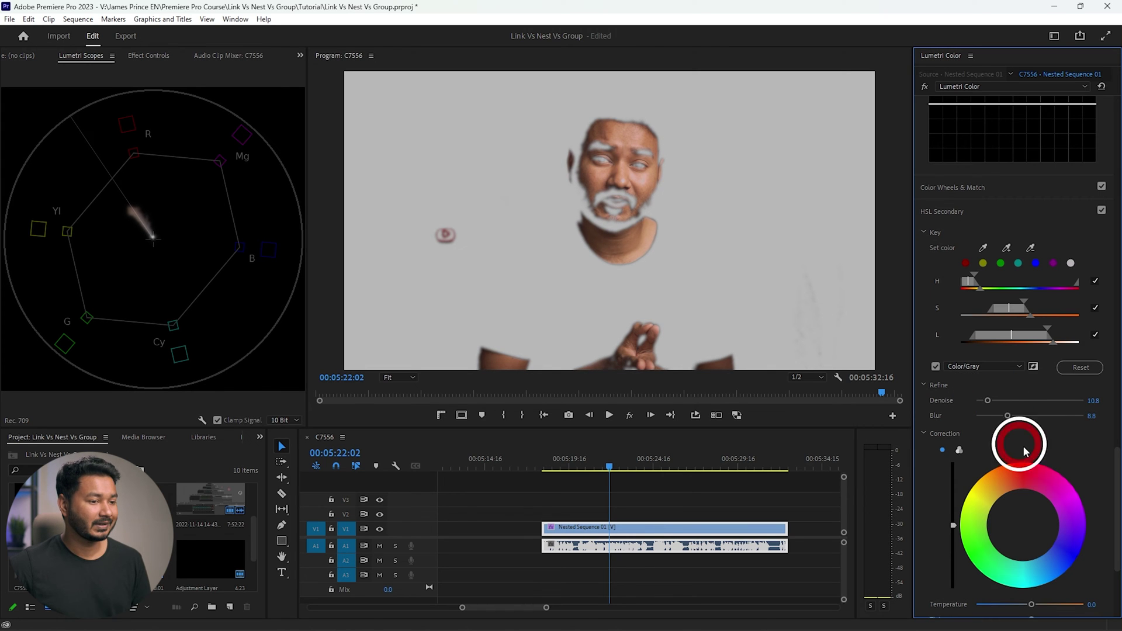
scroll(992, 458, "down", 3)
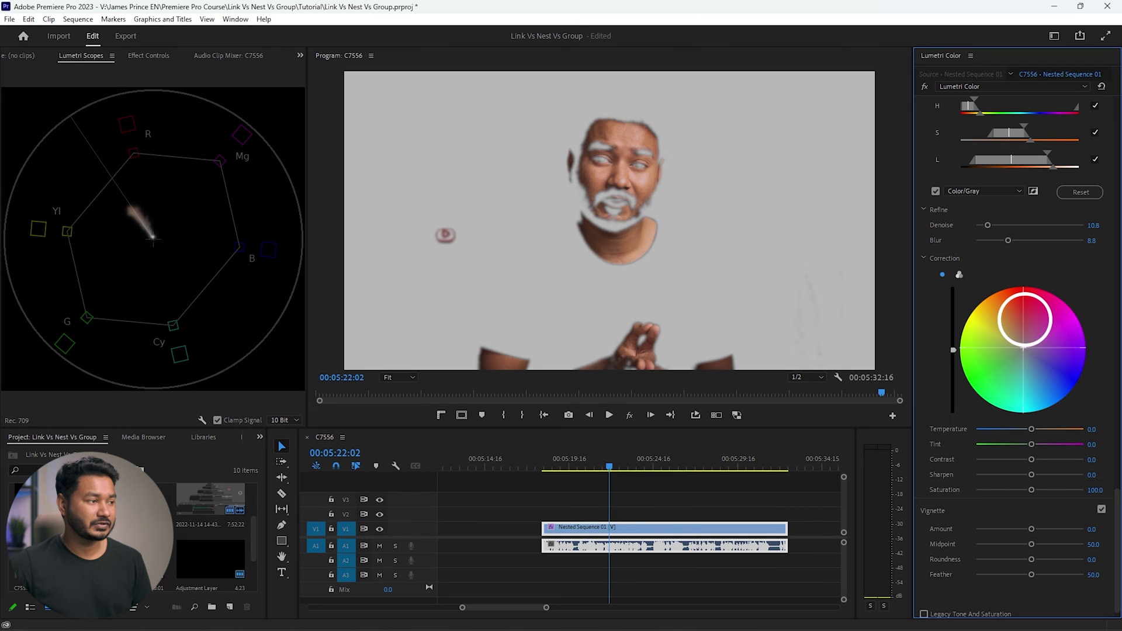
scroll(1071, 453, "down", 1)
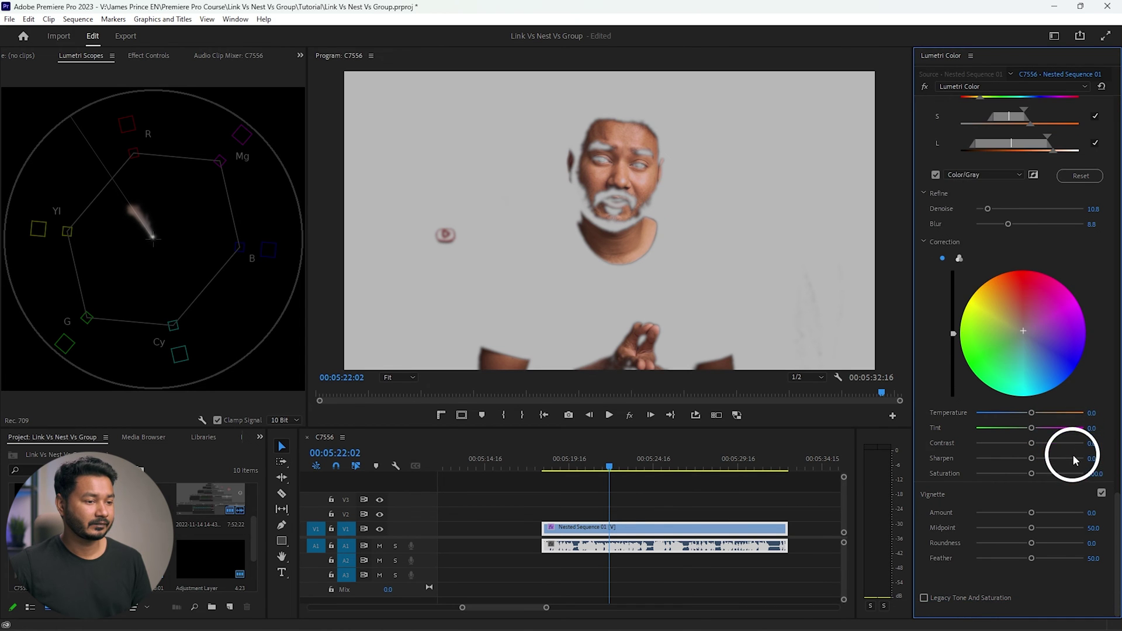
left_click(936, 175)
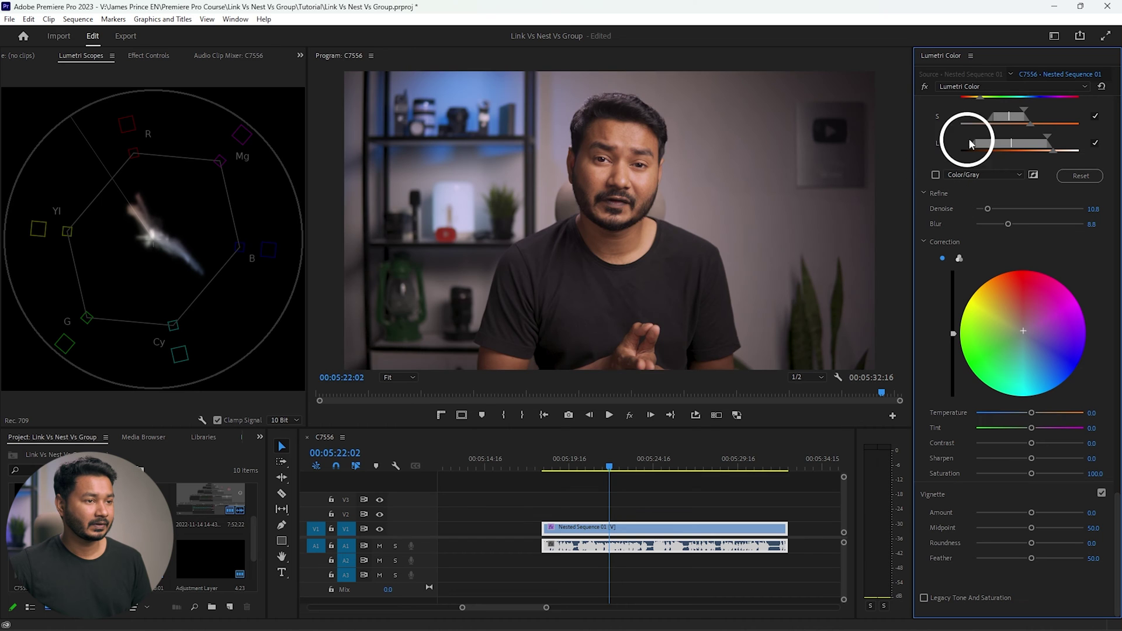
left_click(148, 55)
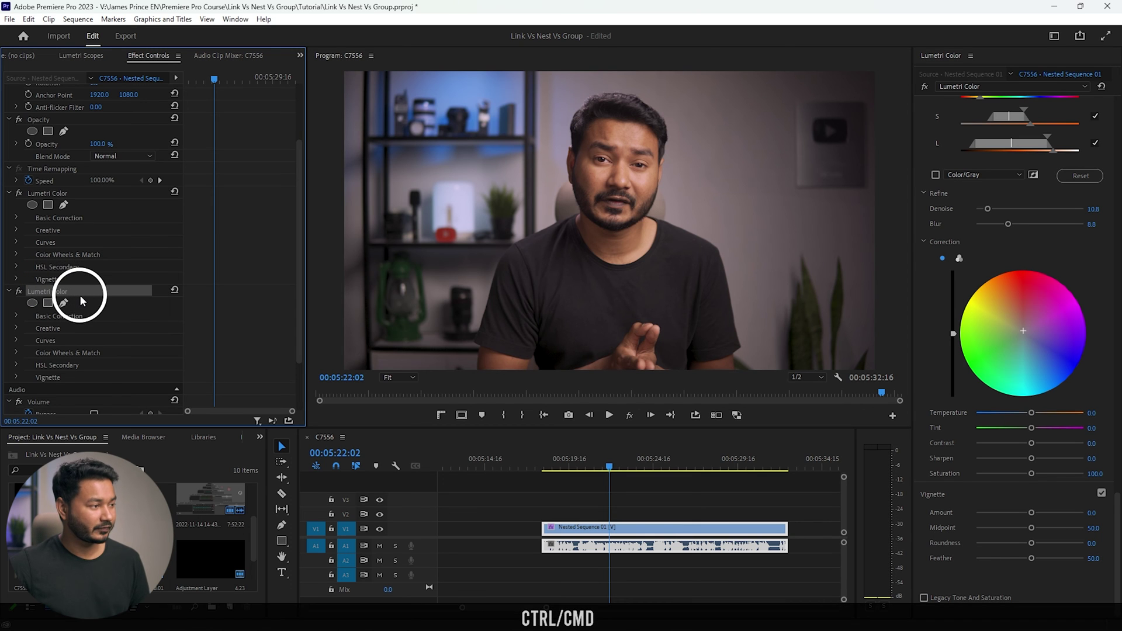
- Paste a third Lumetri Color effect, check its key preview, and switch it to three-way color wheels
key("ctrl+v")
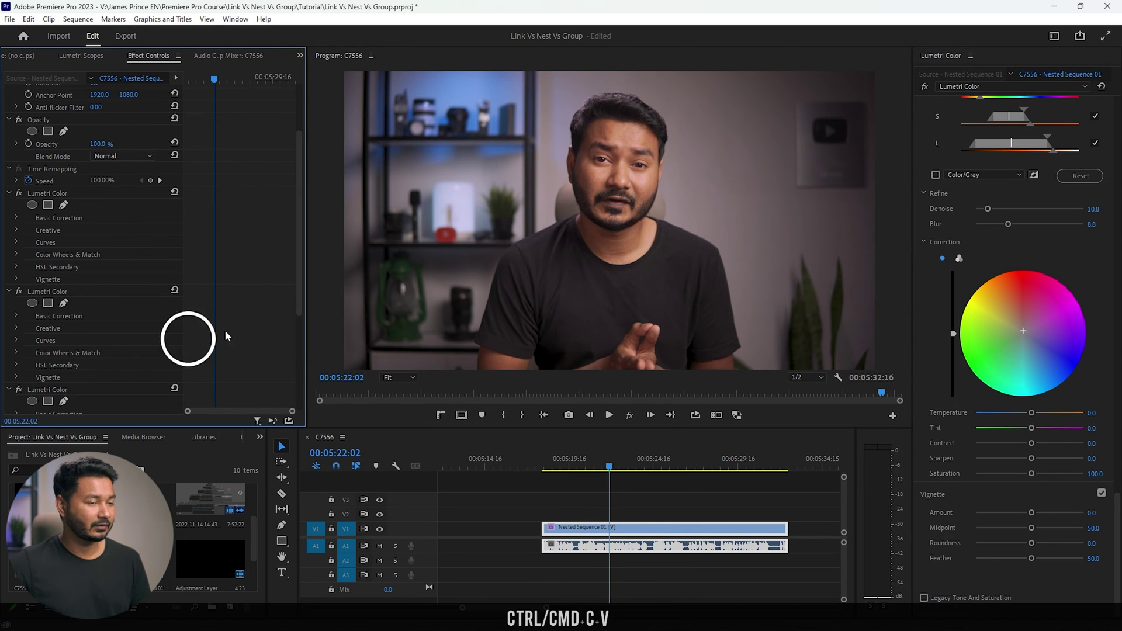
left_click(971, 86)
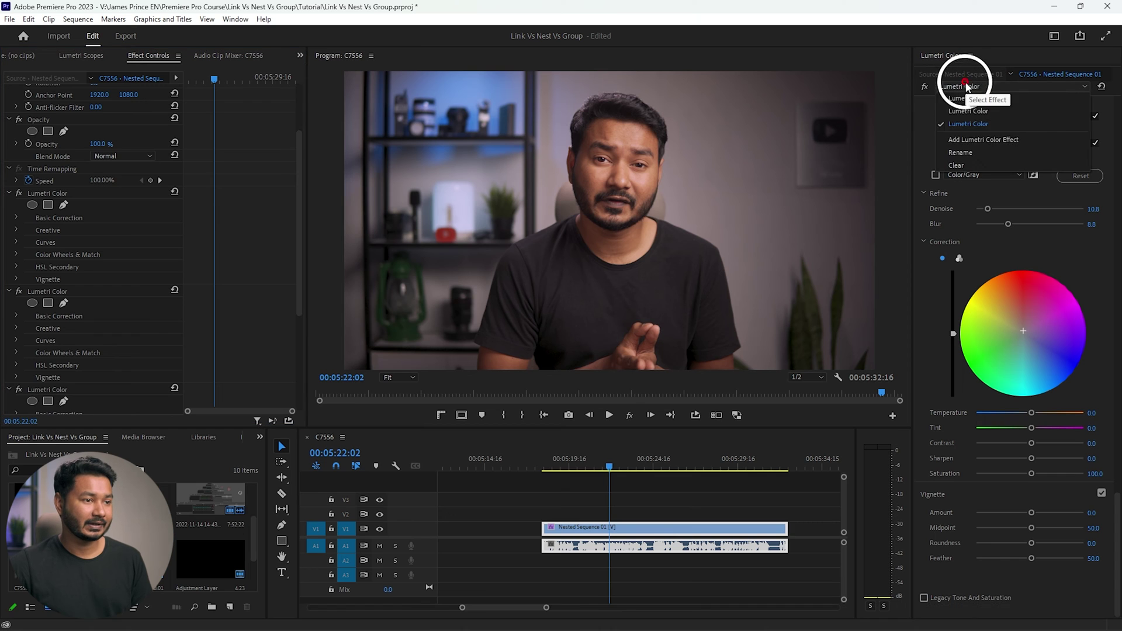
left_click(973, 124)
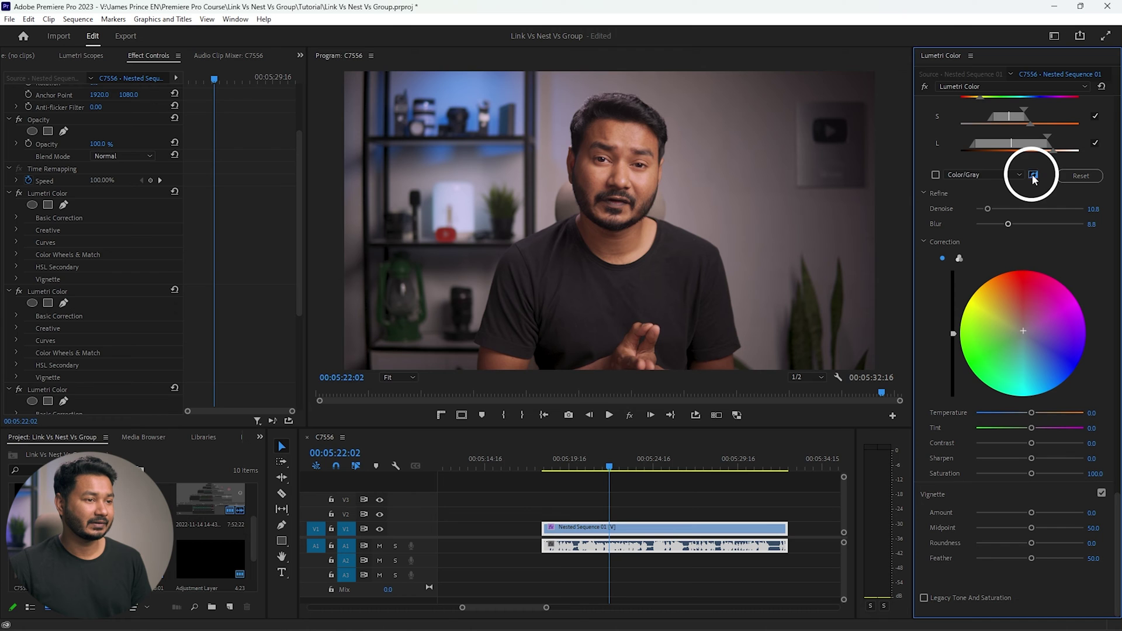
left_click(936, 175)
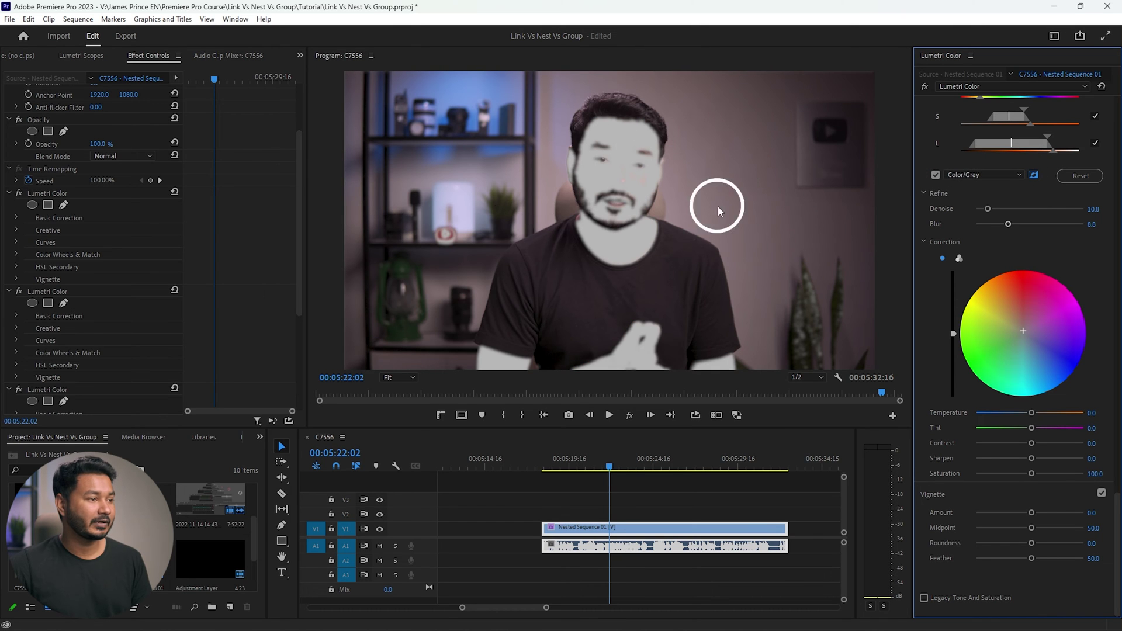
left_click(936, 175)
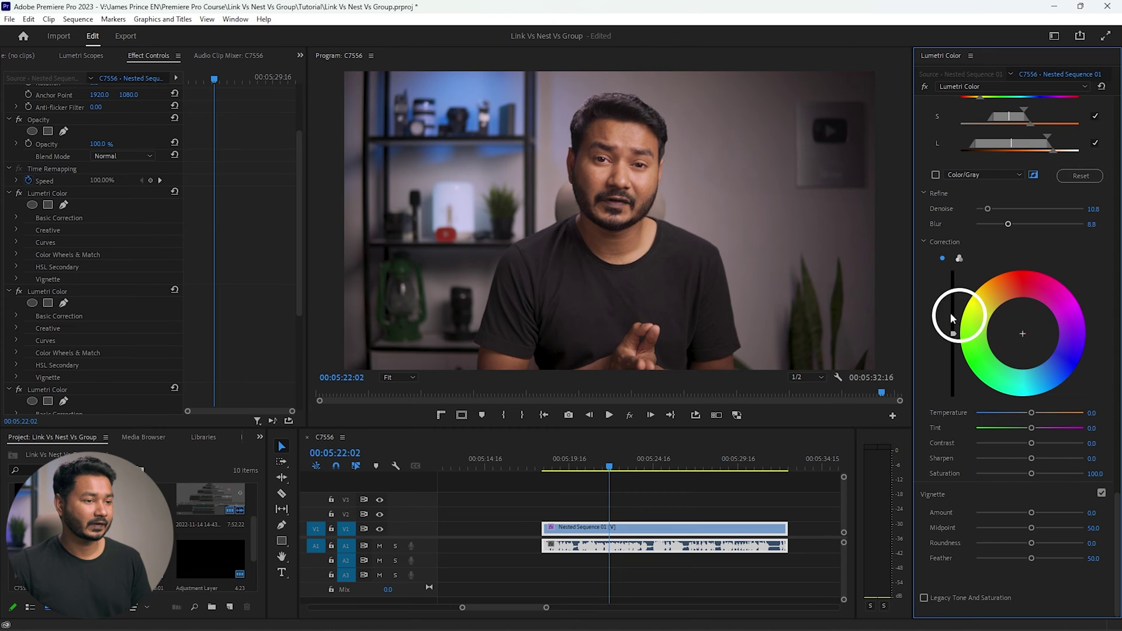
left_click(958, 260)
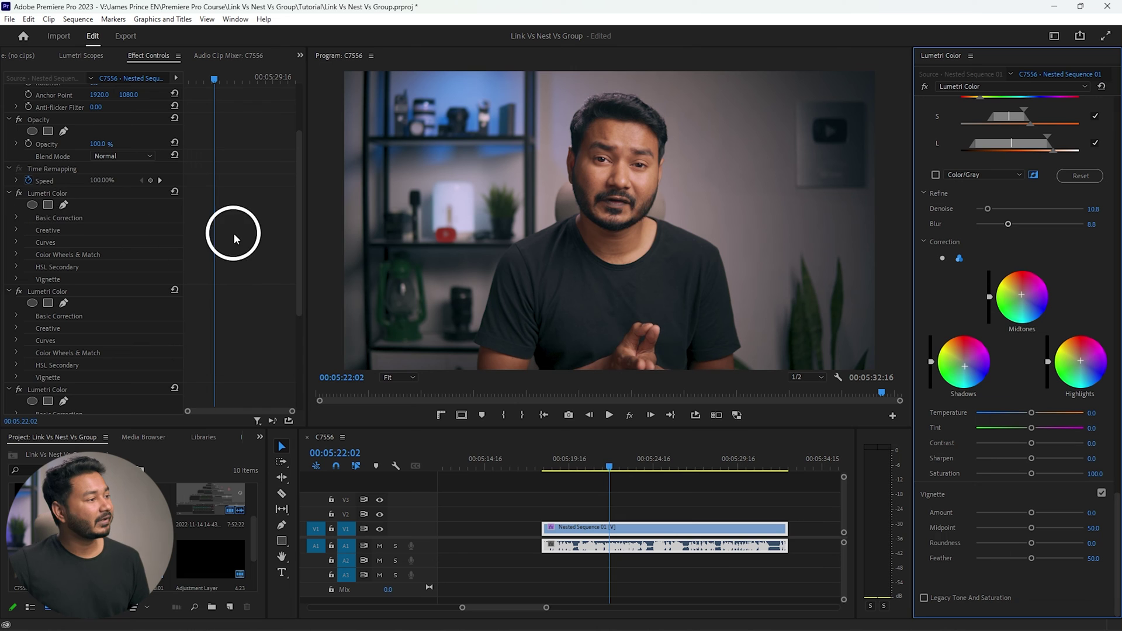
- Select each of the three stacked Lumetri Color effects in Effect Controls
left_click(53, 193)
left_click(56, 291)
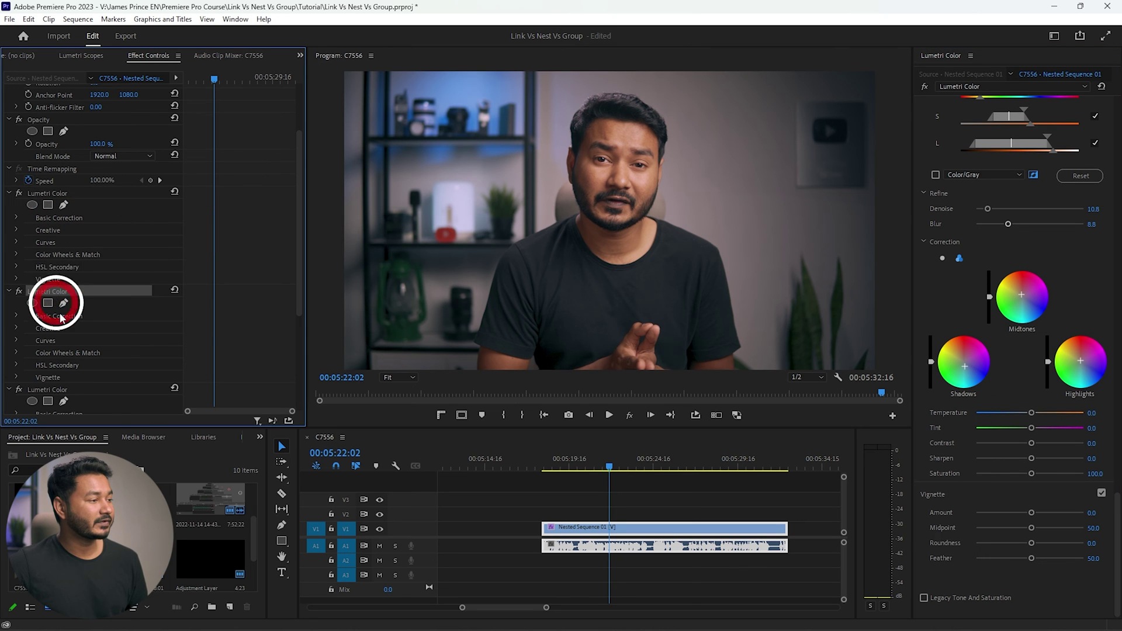
scroll(59, 328, "down", 2)
left_click(55, 342)
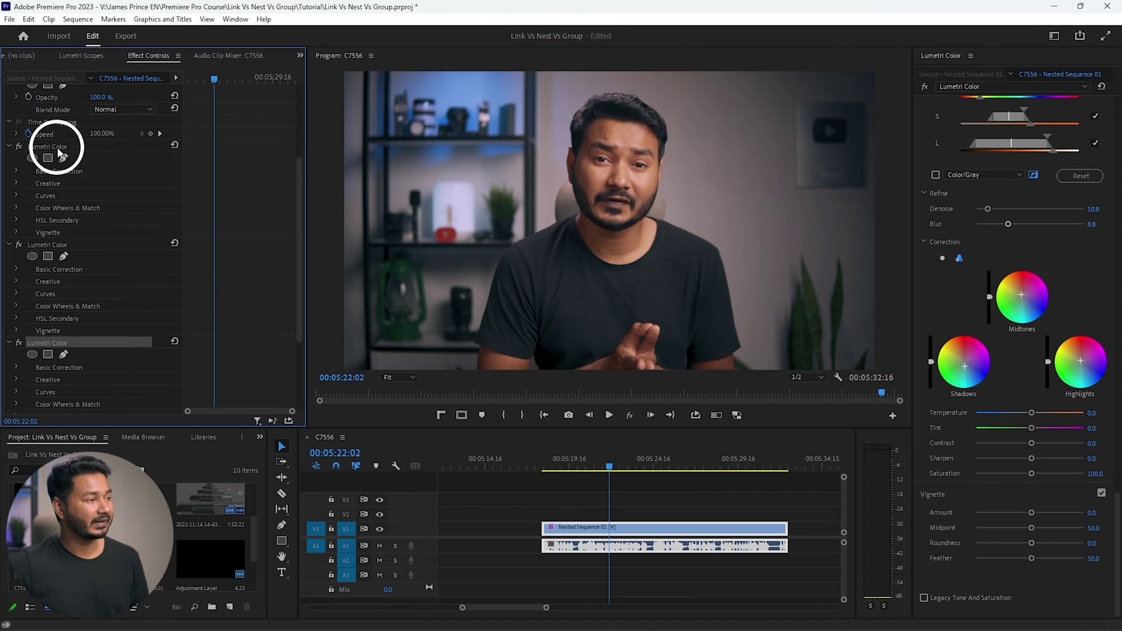
left_click(34, 148)
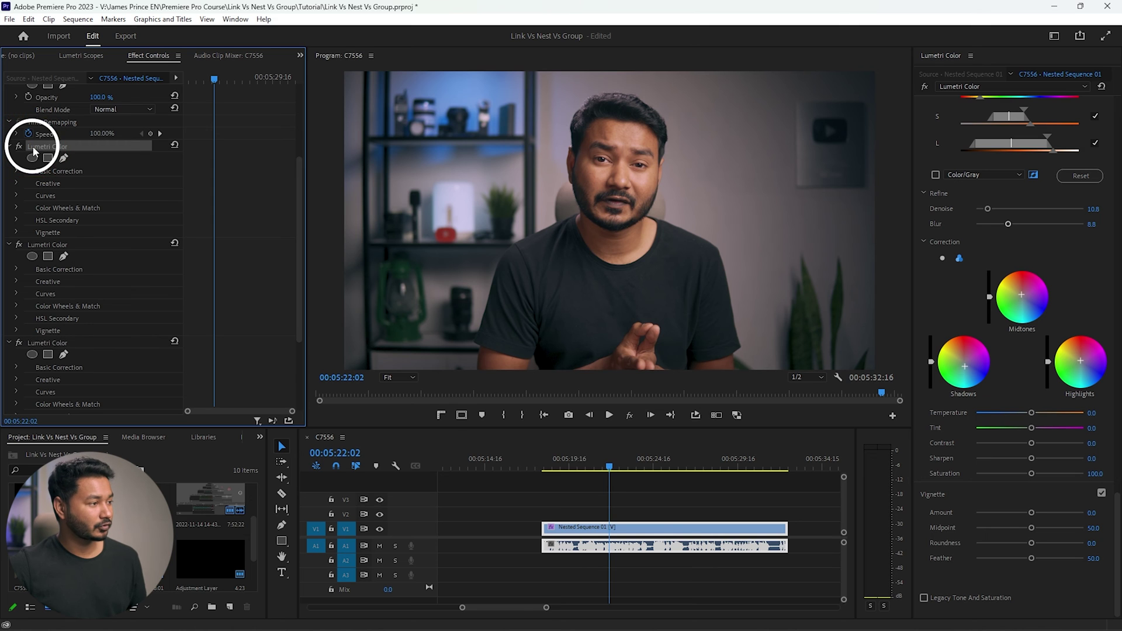
- Select all three Lumetri Color effects and save them together as the preset 'Premiere Pro Class'
left_click(39, 247, "ctrl")
left_click(57, 345, "ctrl")
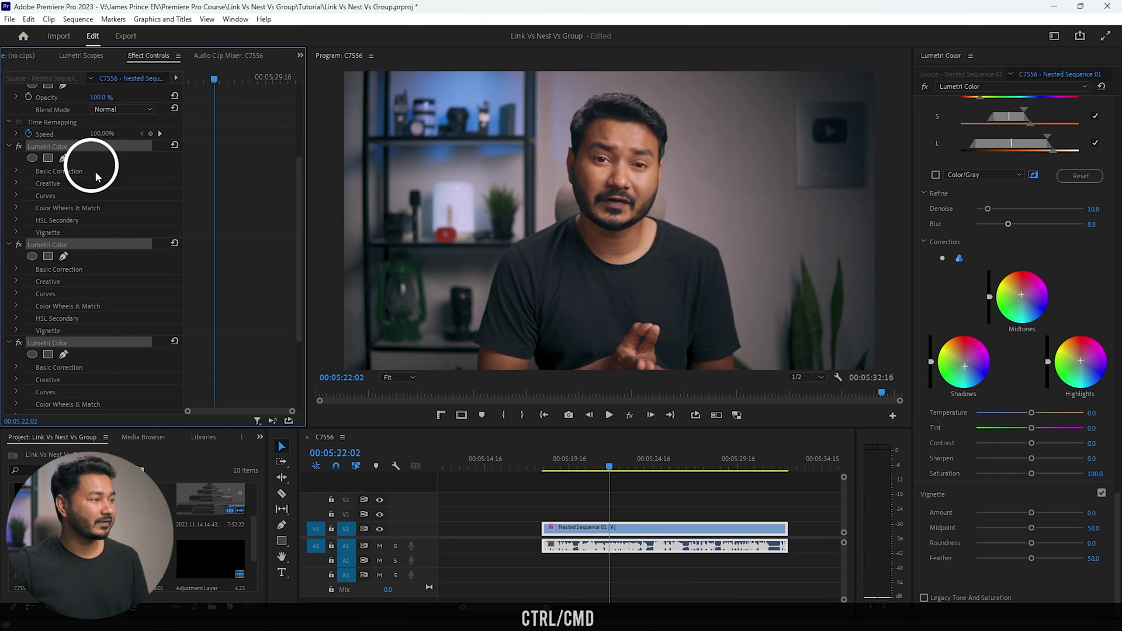
right_click(90, 243)
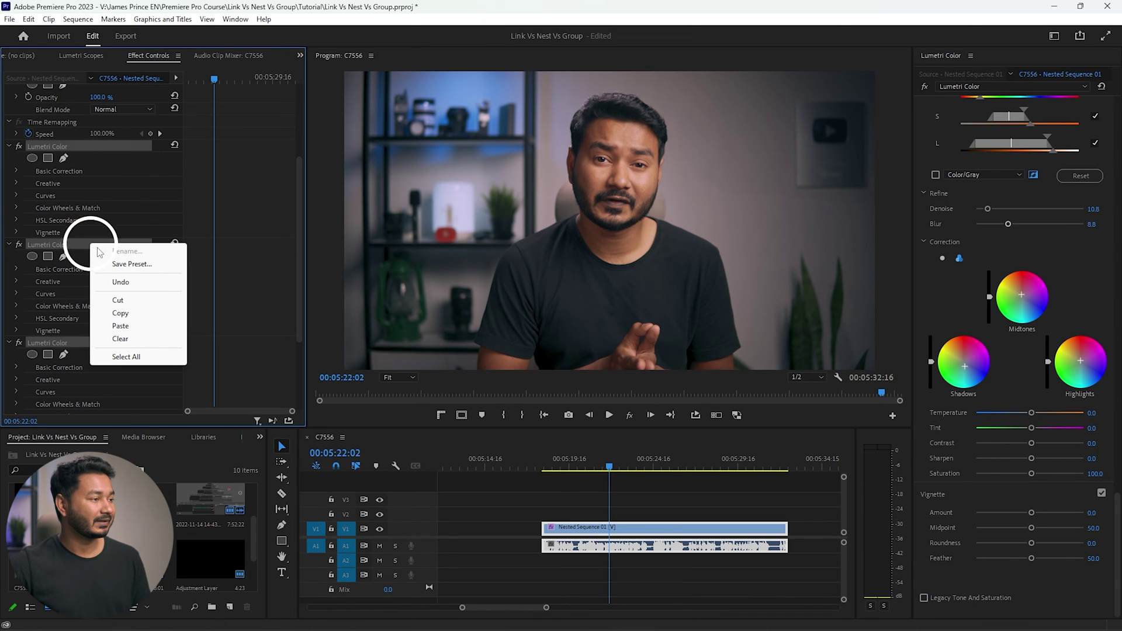
left_click(132, 264)
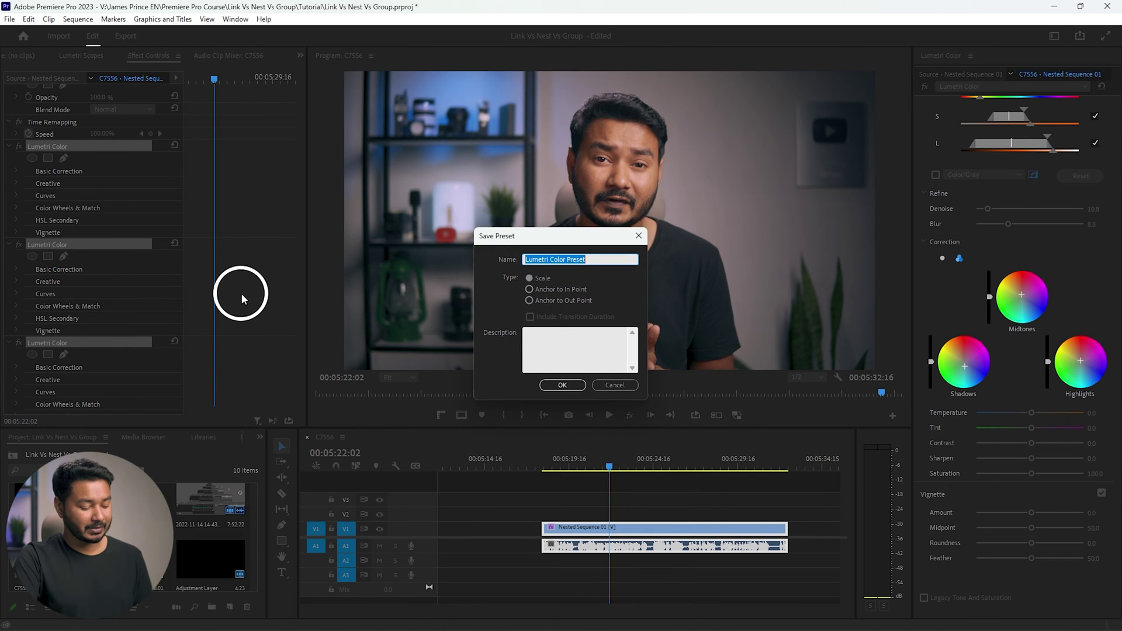
type("Premiere Pro C")
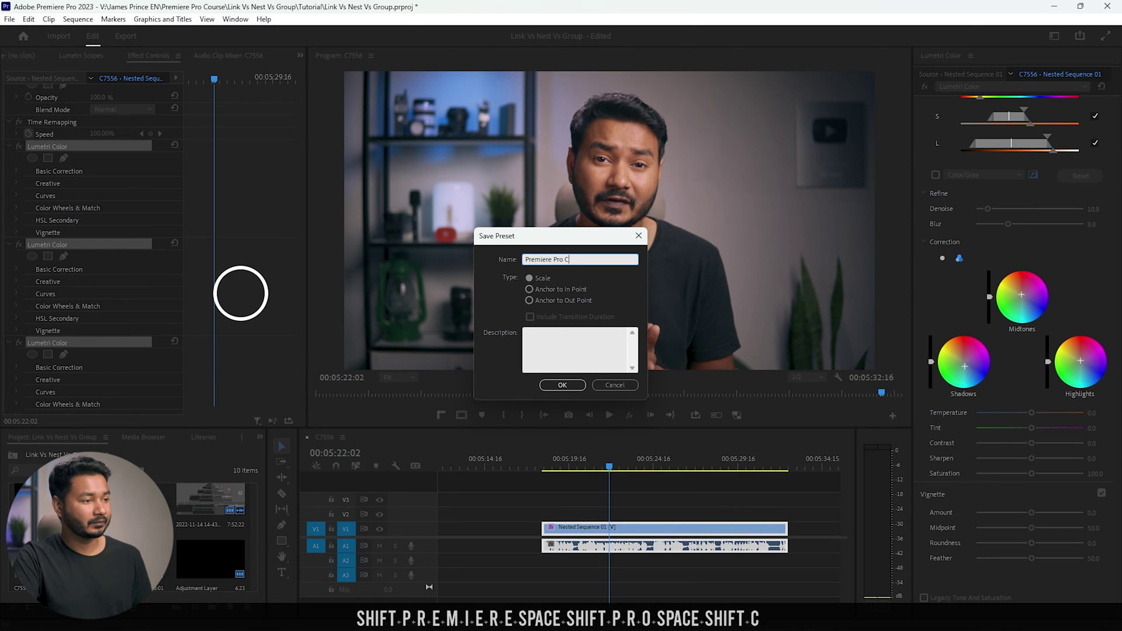
type("lass")
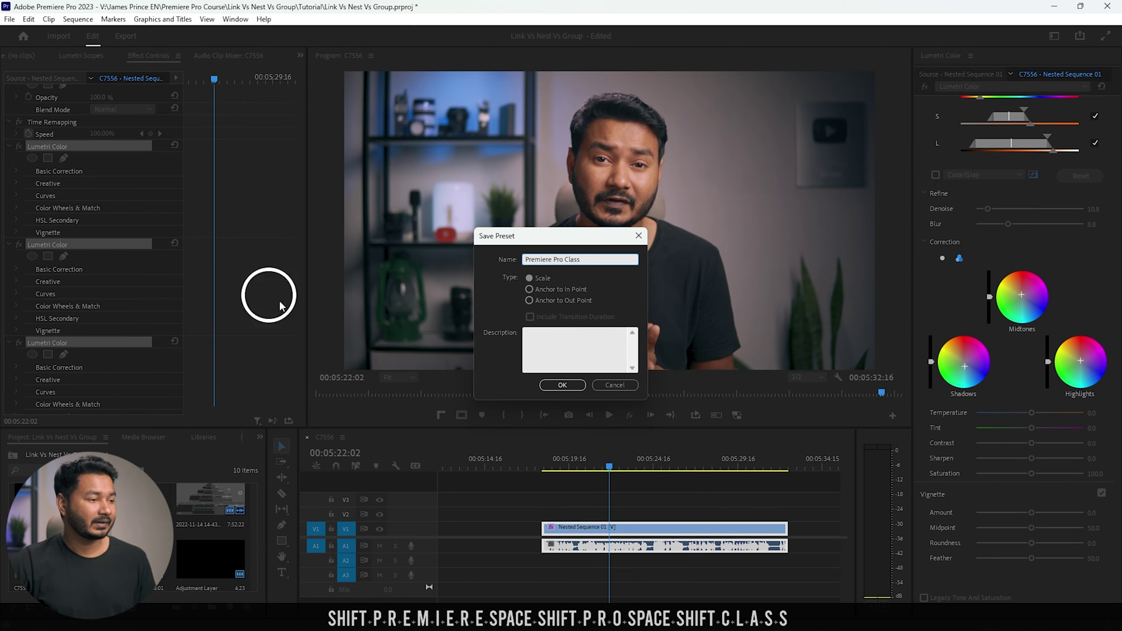
left_click(563, 385)
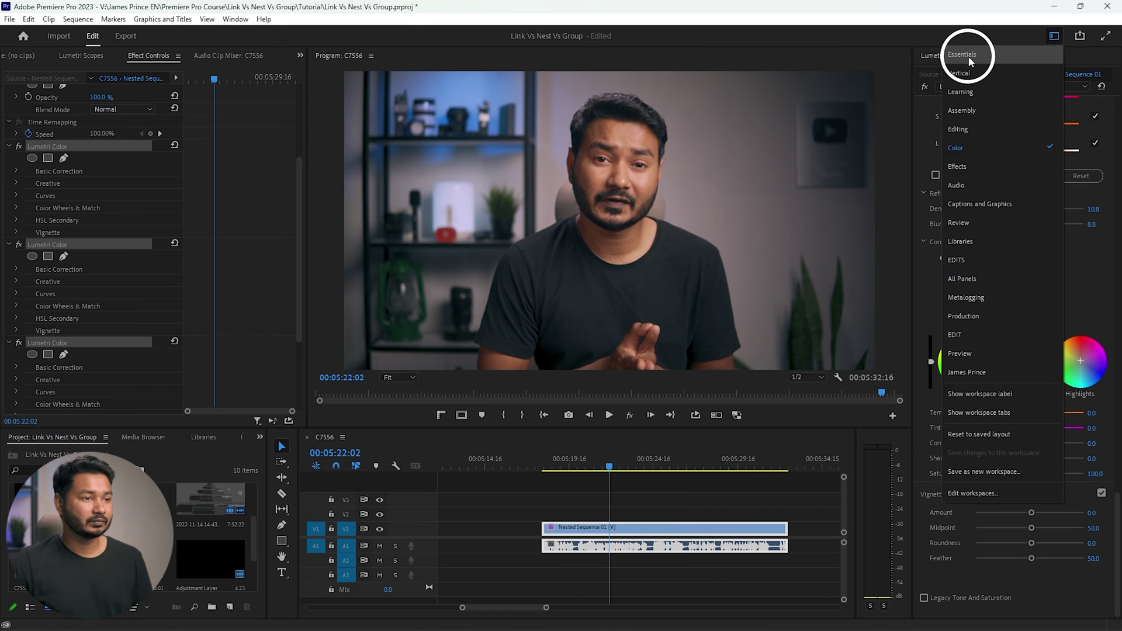
- In the Essentials workspace, locate Premiere Pro Class under Effects > Presets and reselect the nested clip
left_click(982, 54)
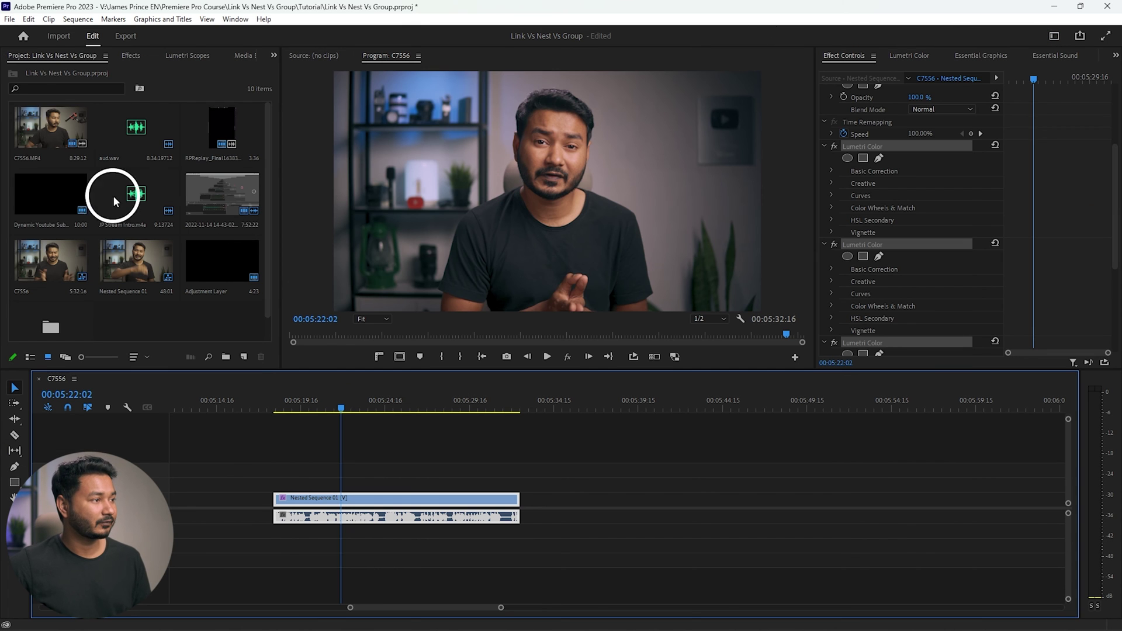
left_click(134, 55)
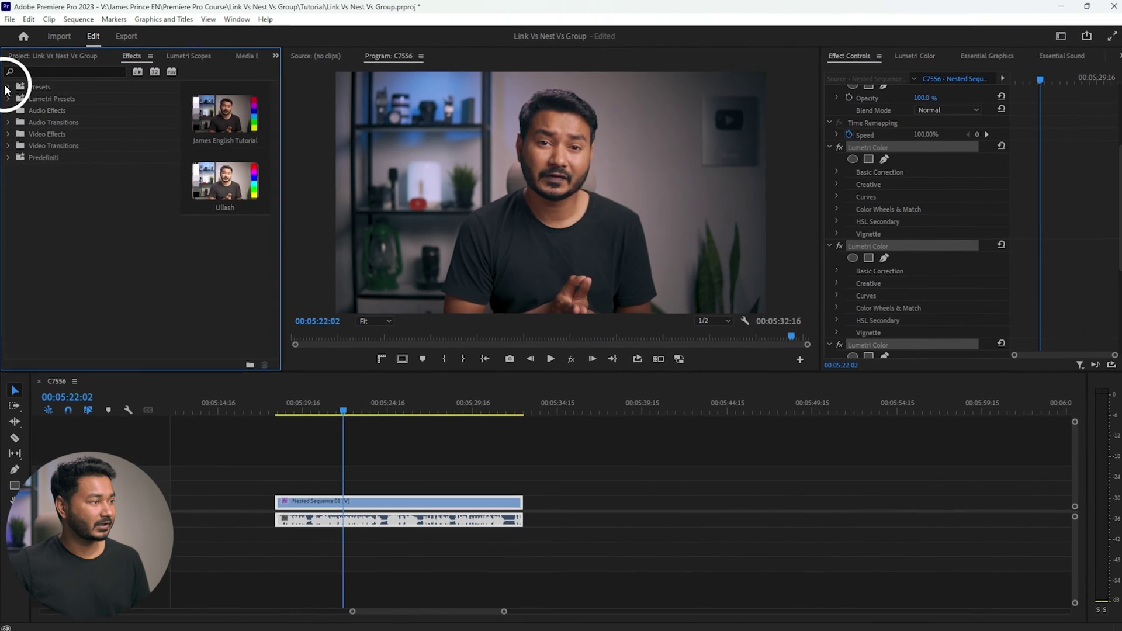
left_click(11, 130)
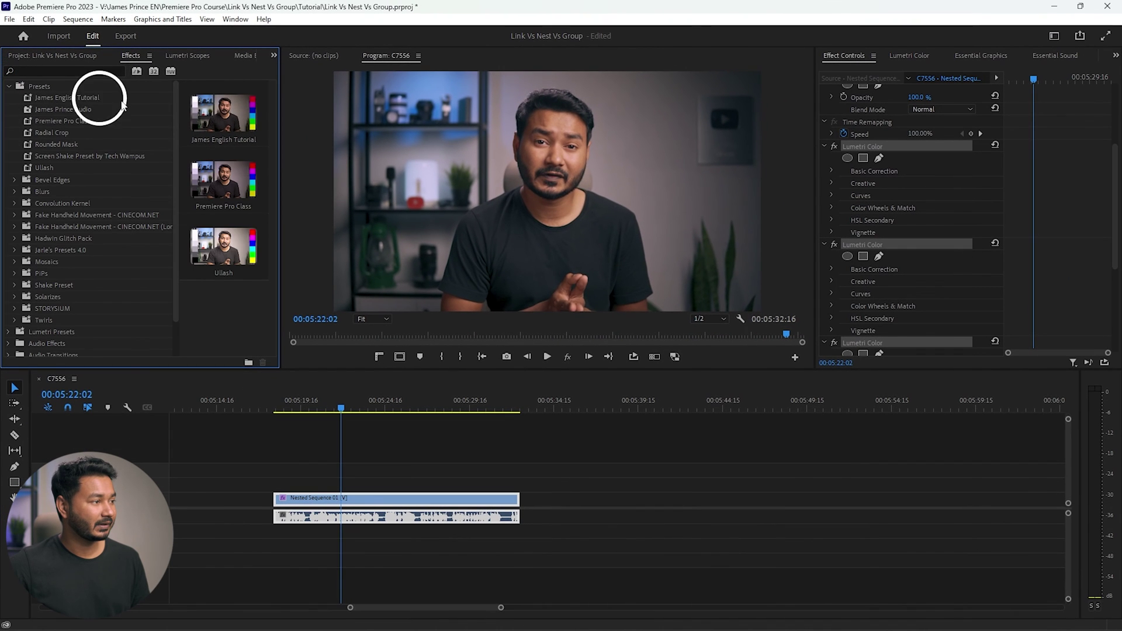
left_click(70, 121)
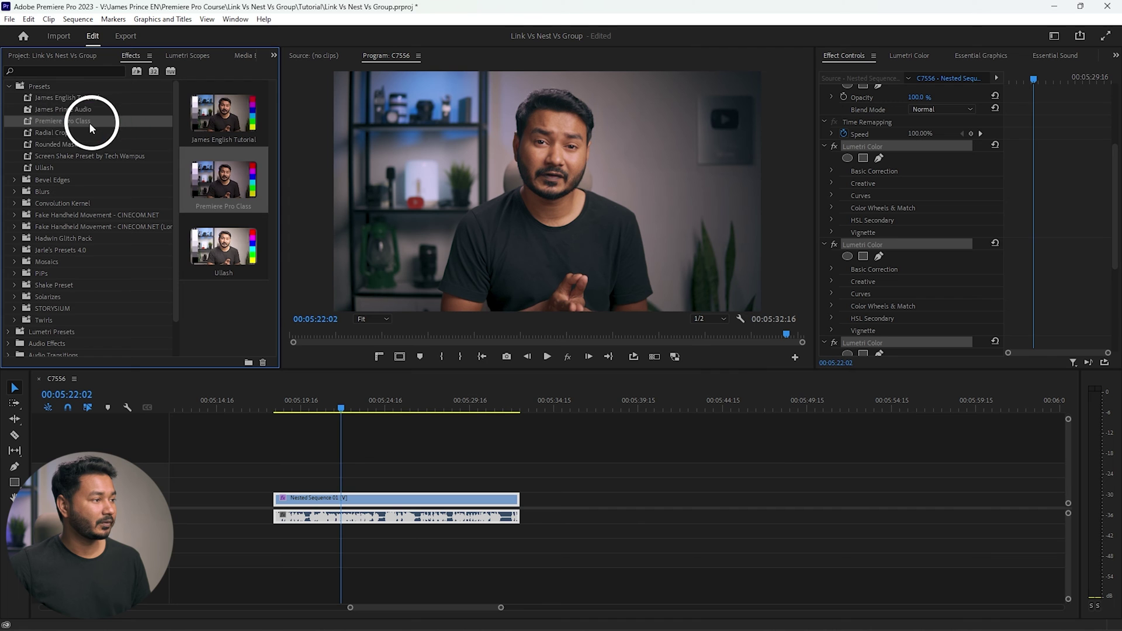
left_click(356, 483)
left_click(360, 496)
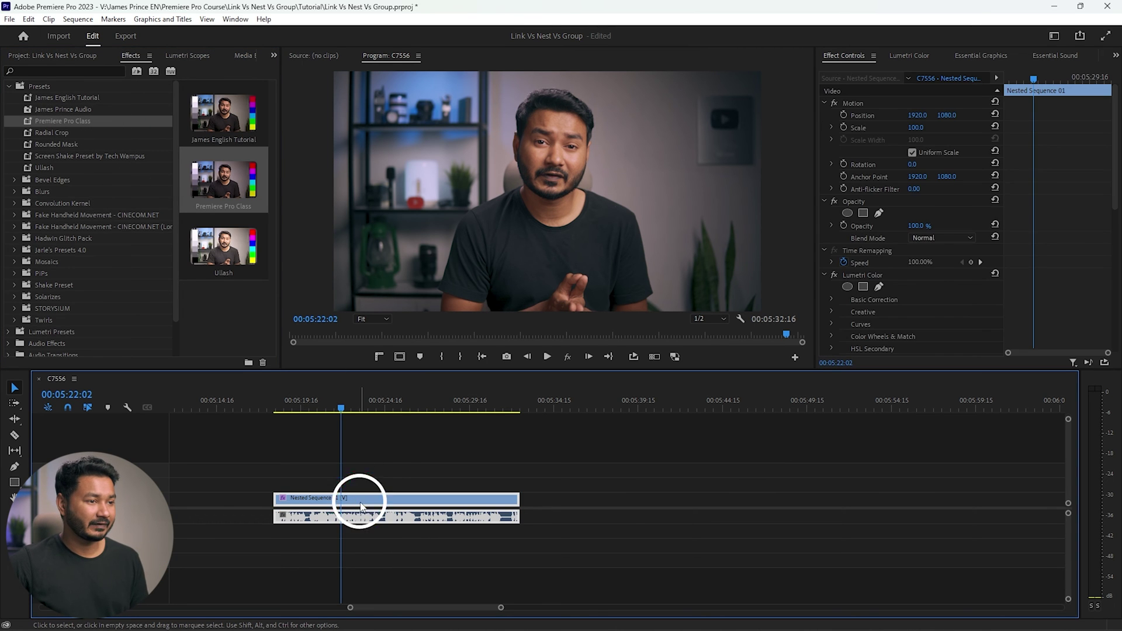
- Delete the Lumetri Color effects from Nested Sequence 01 in Effect Controls
left_click(847, 61)
scroll(906, 281, "down", 2)
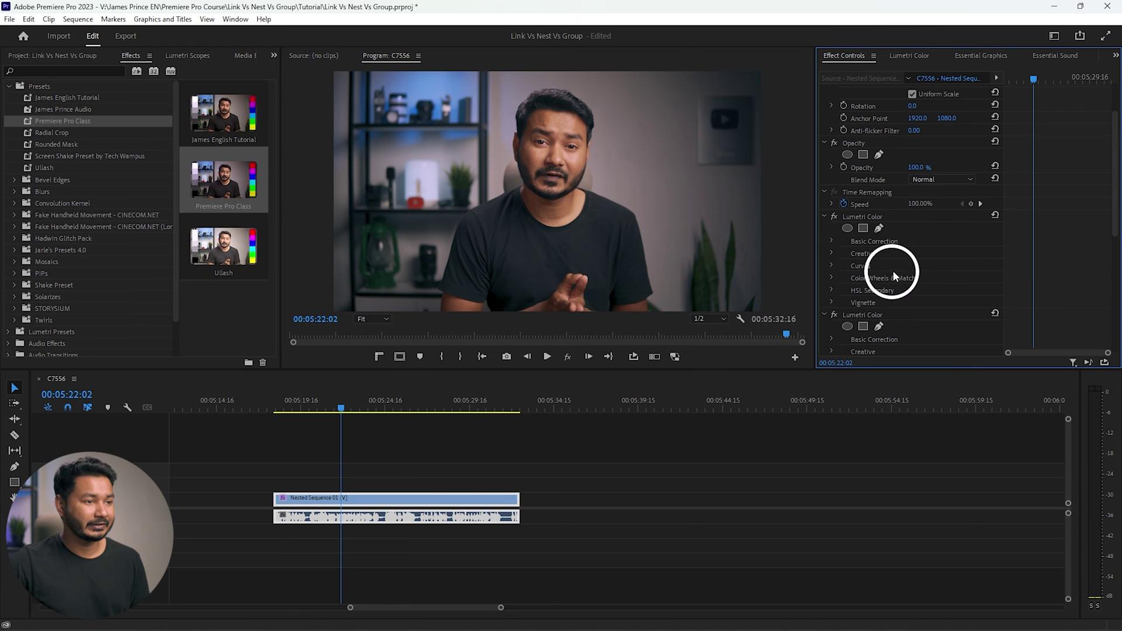
left_click(879, 214)
key("Delete")
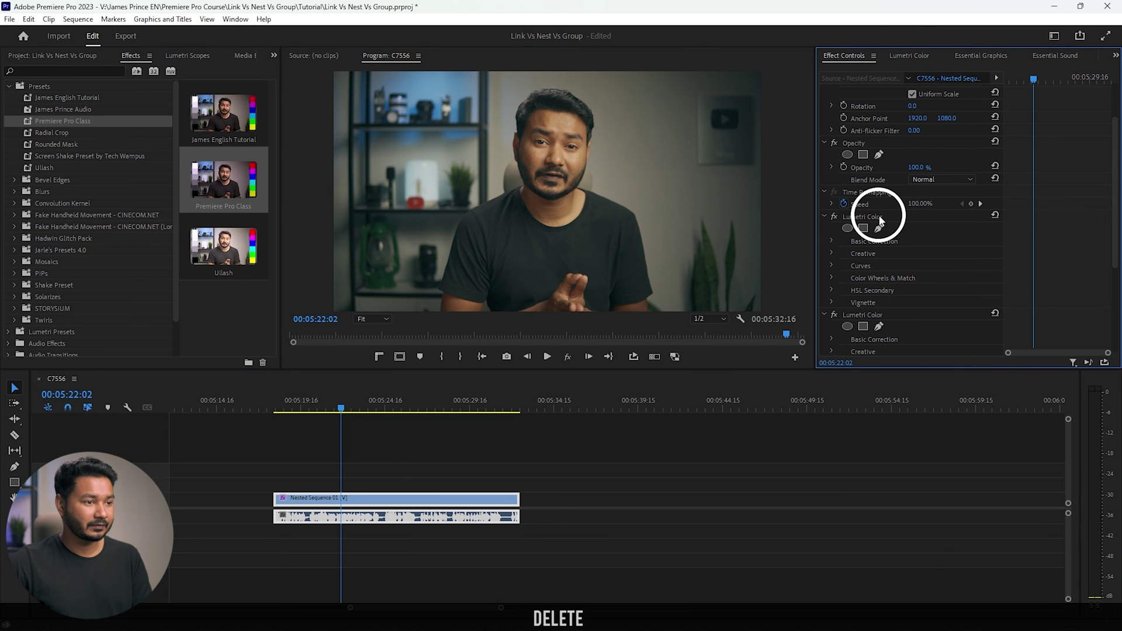
left_click(880, 217)
key("Delete")
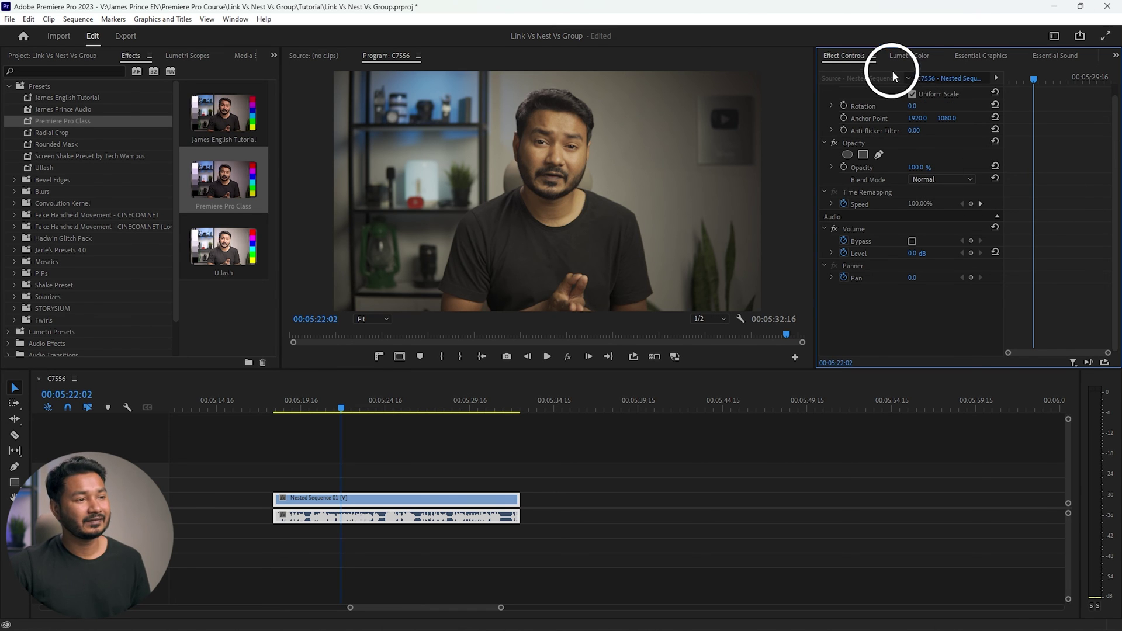
- Confirm in the Lumetri Color tab that the clip is now ungraded
left_click(922, 54)
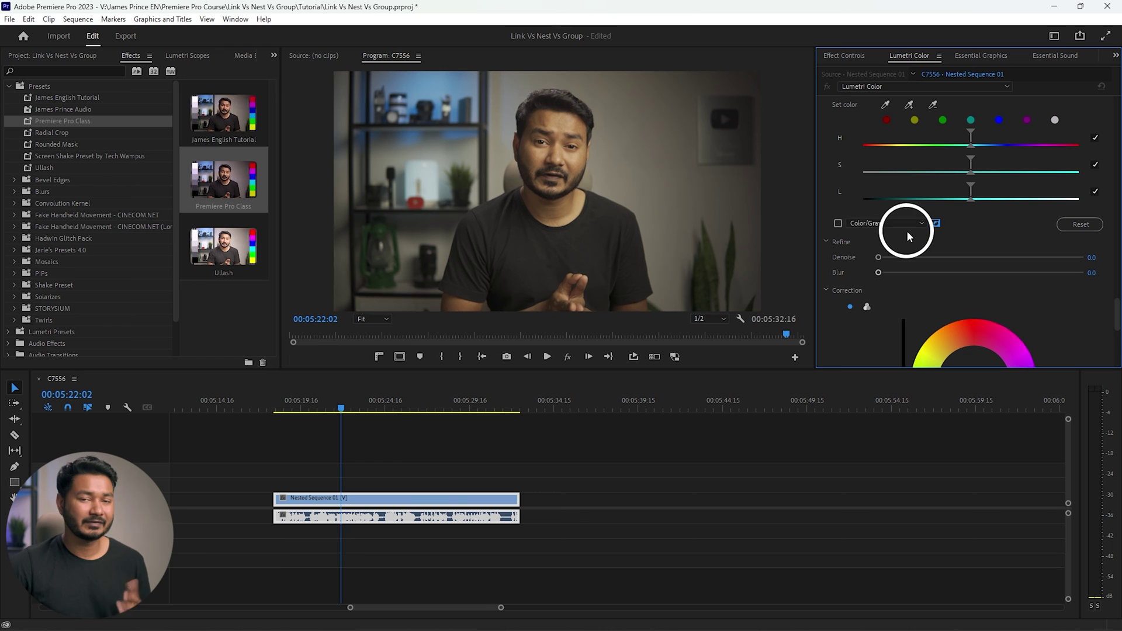
left_click(852, 56)
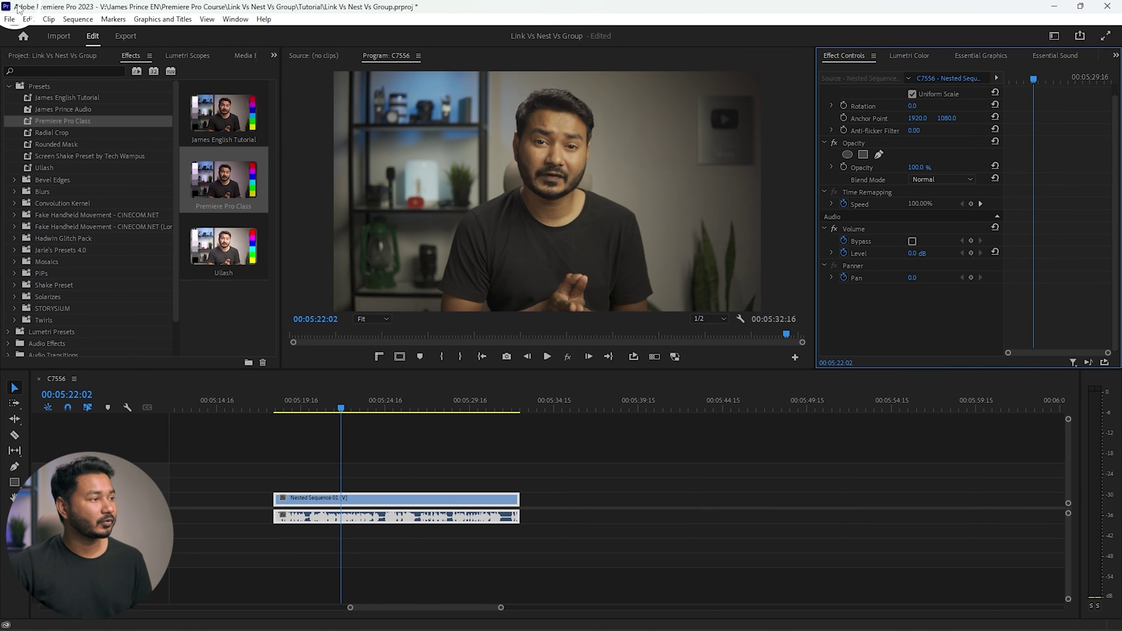
left_click(123, 56)
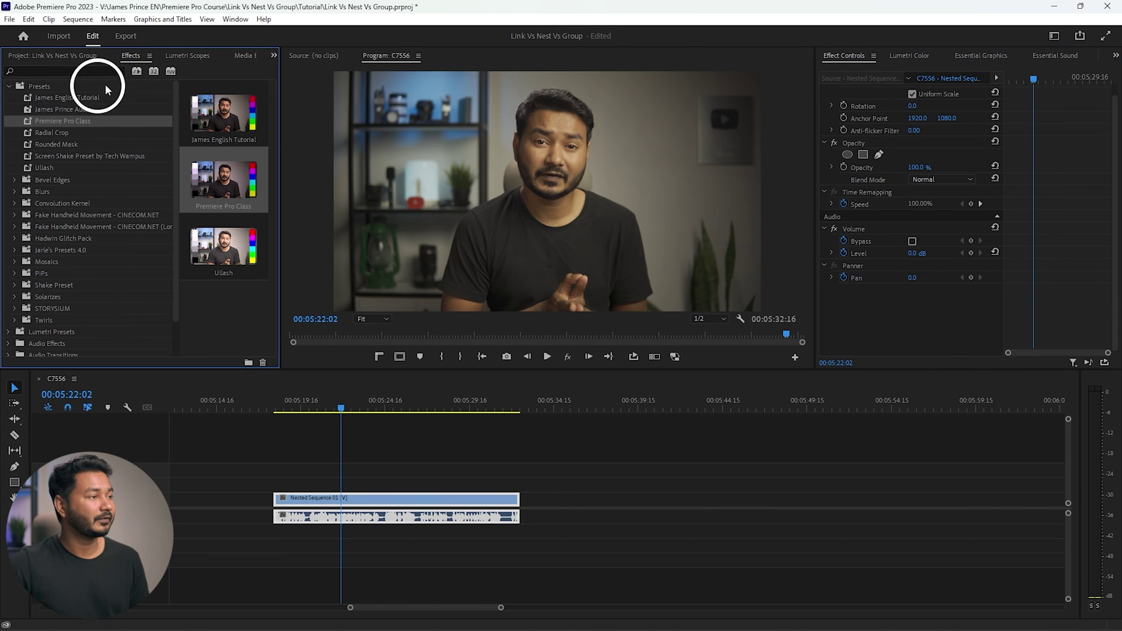
left_click(236, 19)
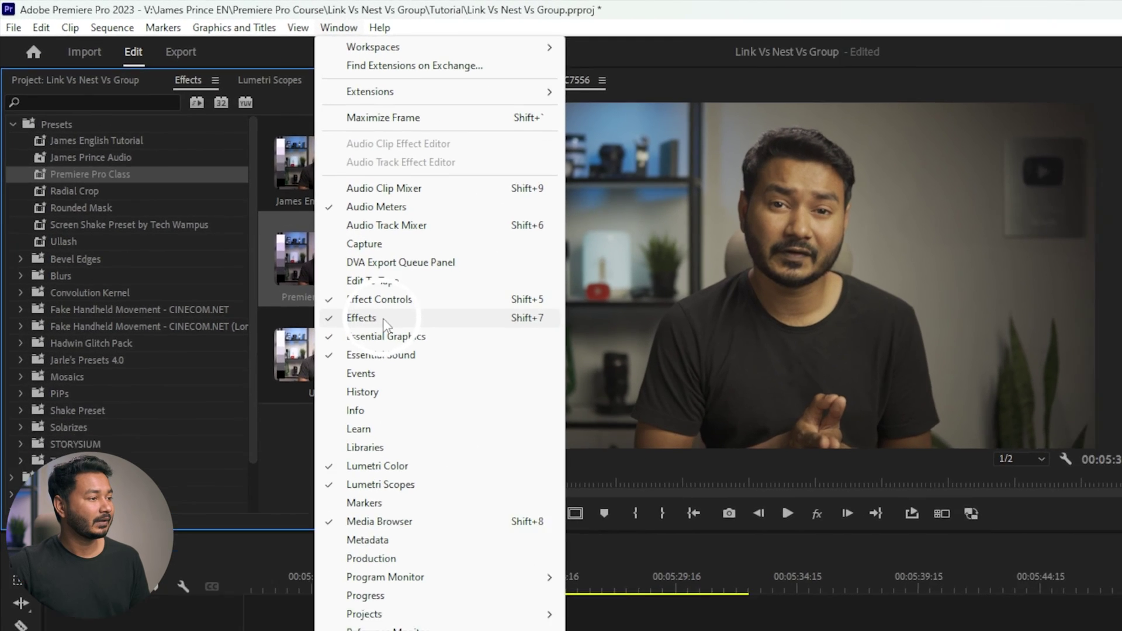
- Drag the Premiere Pro Class preset from Effects > Presets onto the Nested Sequence 01 clip
left_click(267, 222)
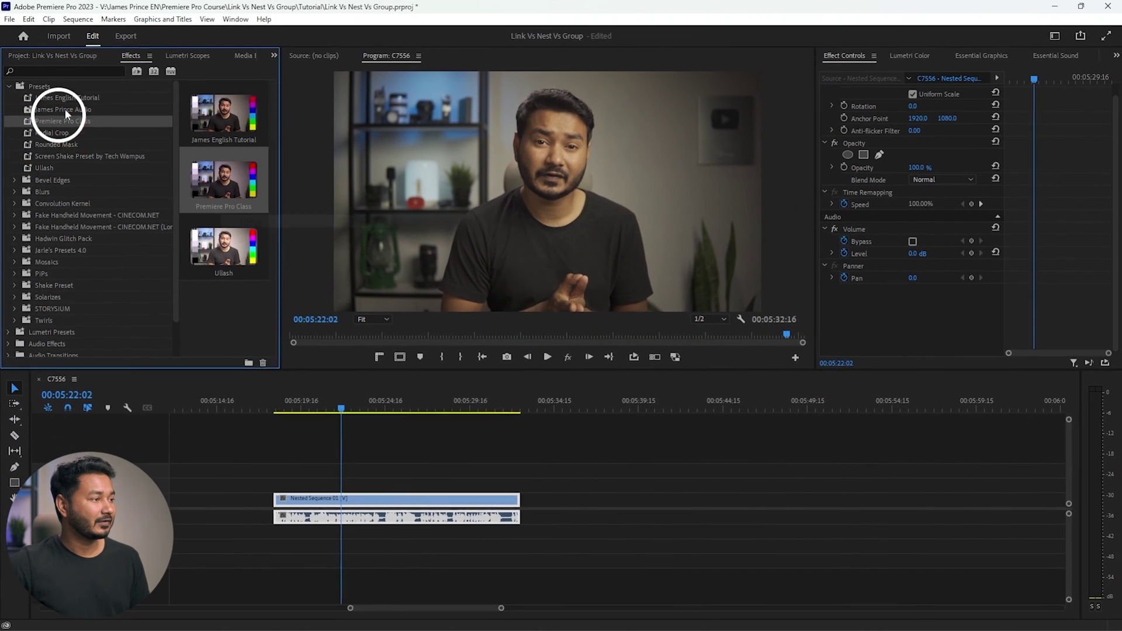
left_click(10, 87)
left_click(9, 88)
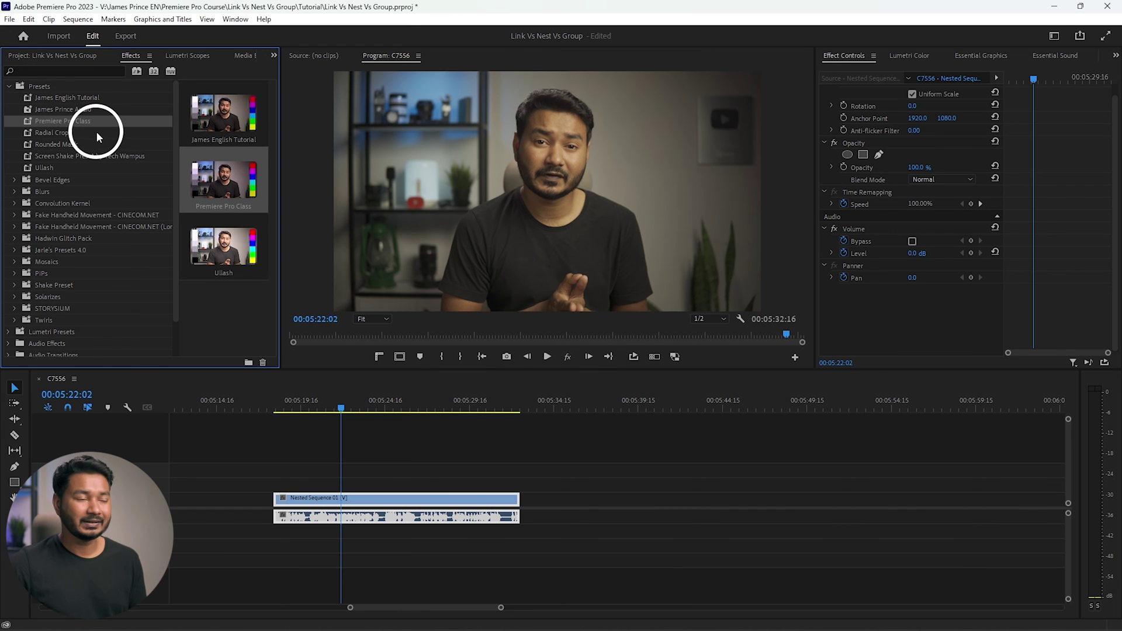
left_click_drag(68, 120, 376, 498)
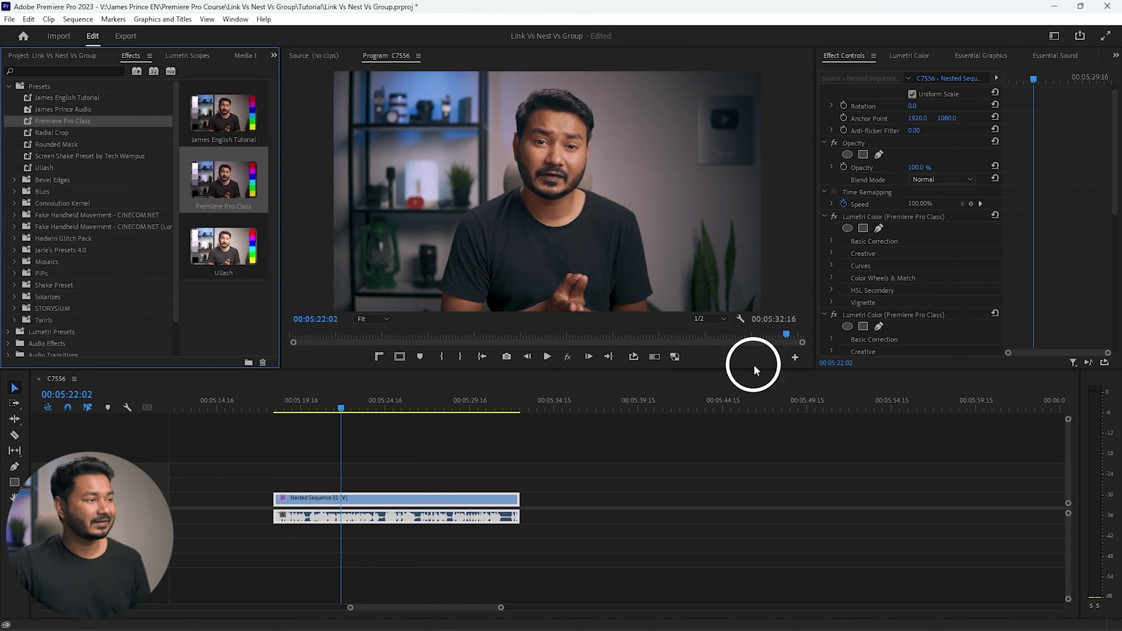
left_click(842, 58)
scroll(1065, 234, "down", 1)
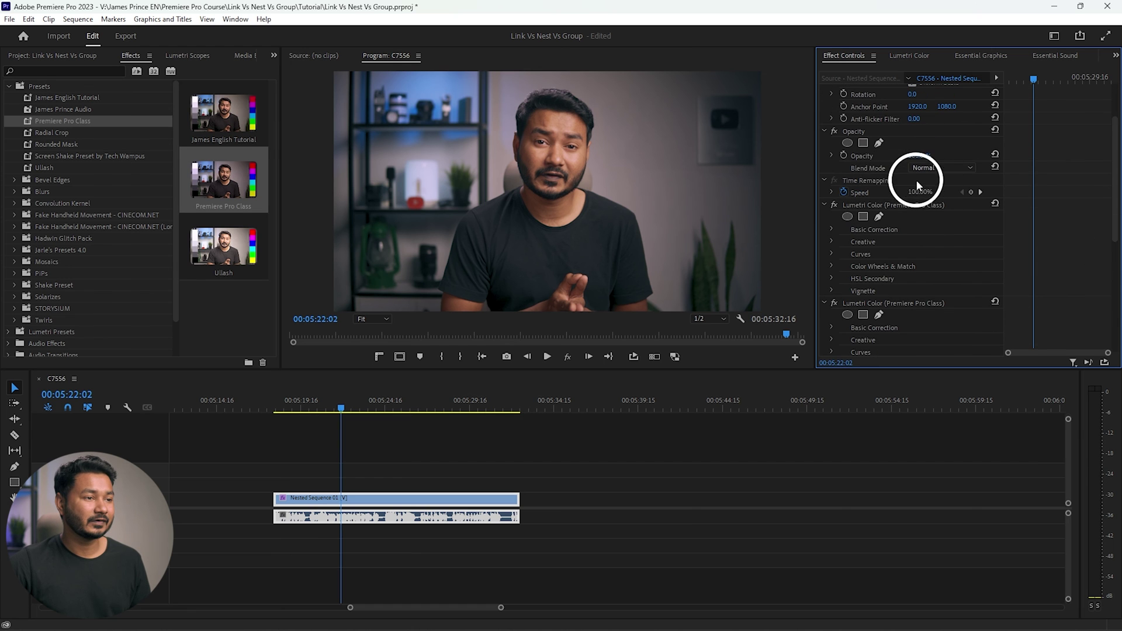
left_click(871, 203)
scroll(889, 221, "down", 3)
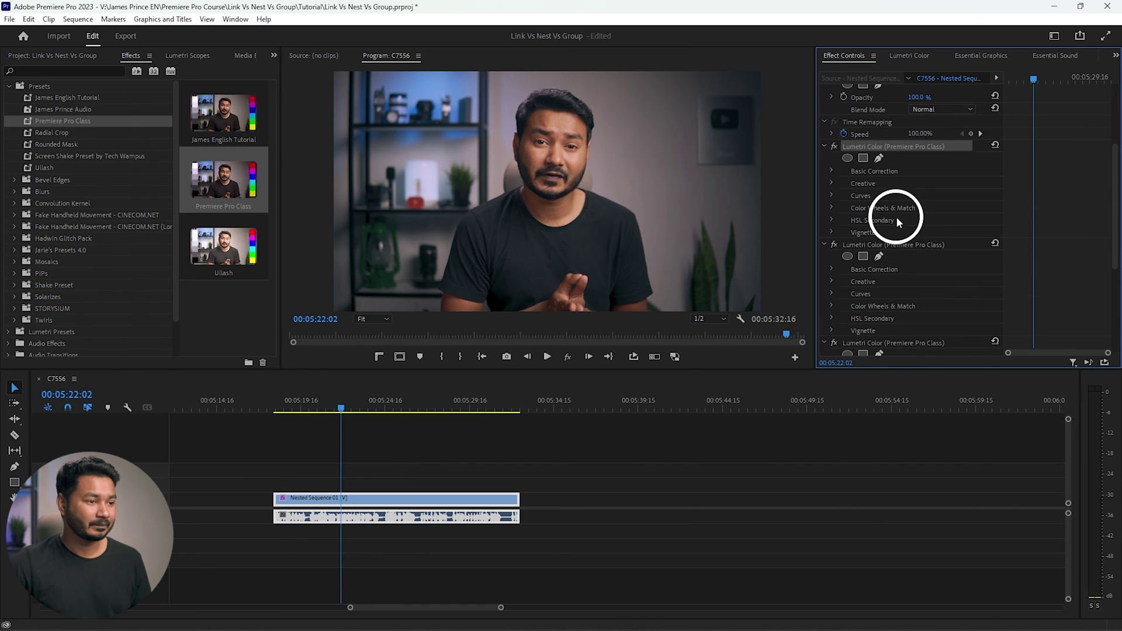
scroll(913, 237, "down", 3)
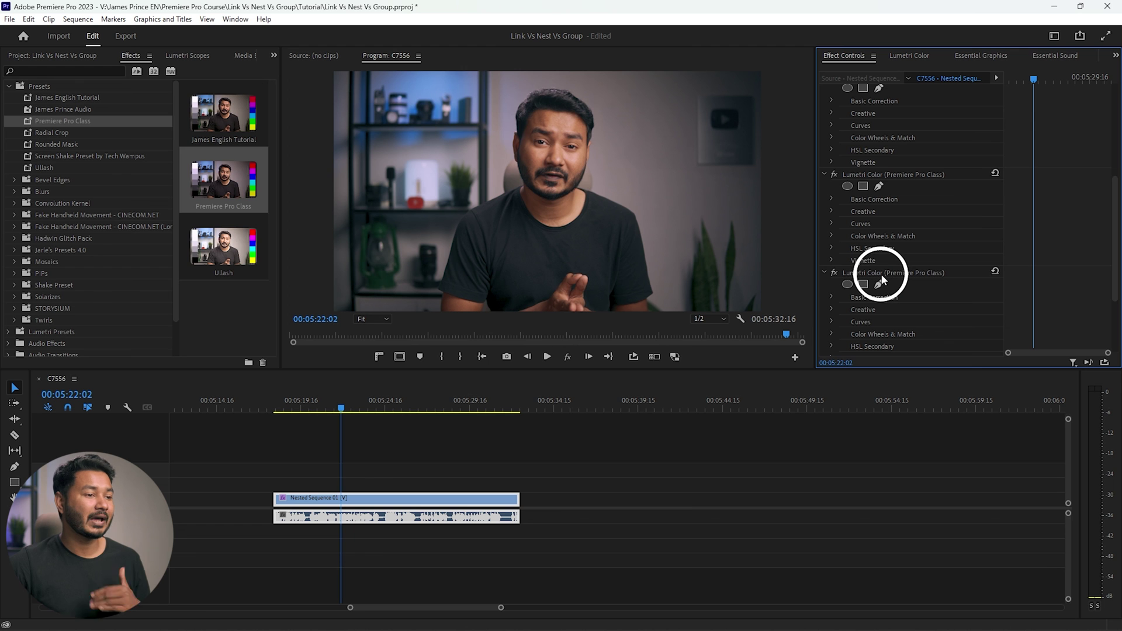
left_click(881, 275)
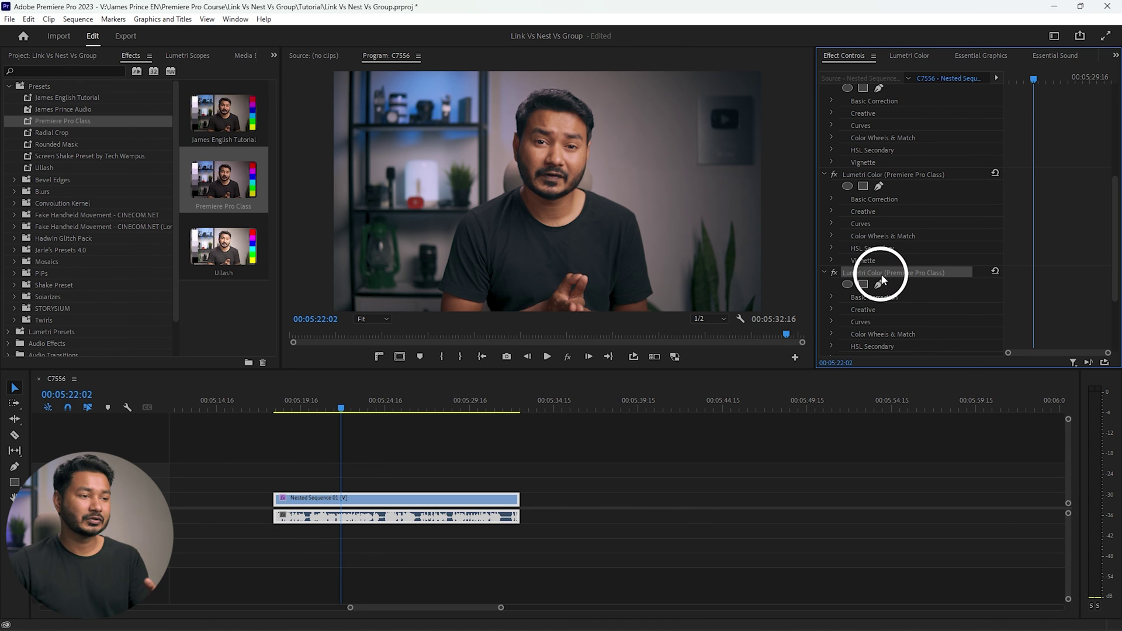